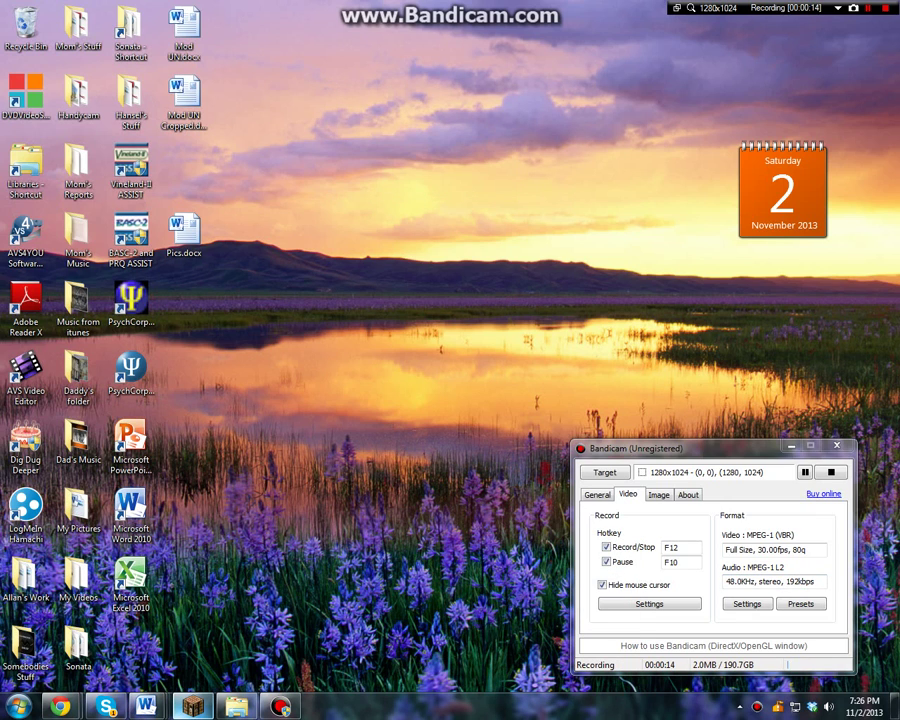
pyautogui.moveTo(466, 100); pyautogui.dragTo(566, 223)
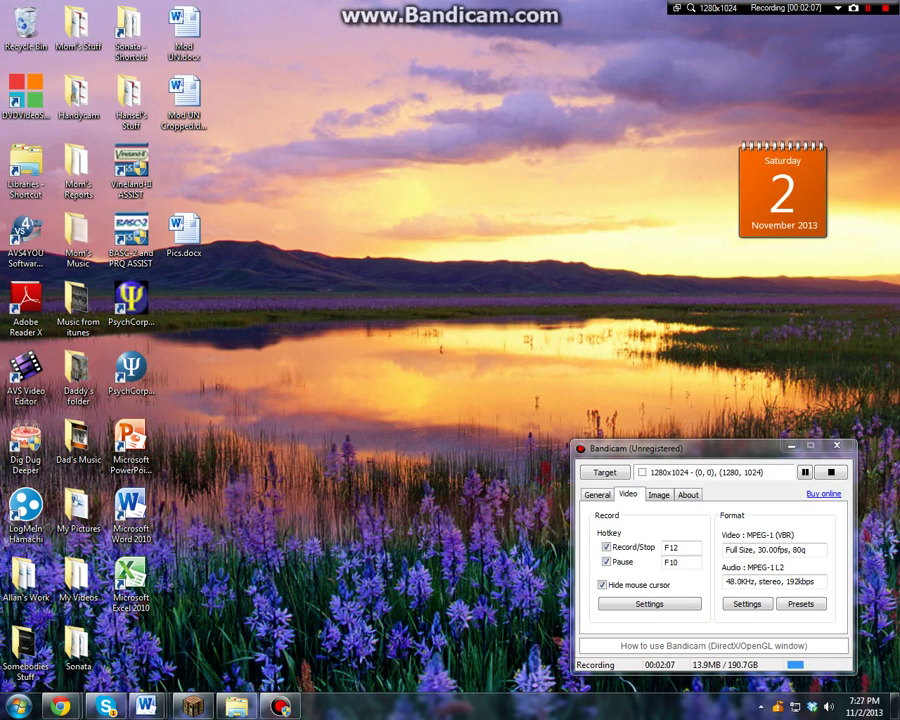
# Switch to Chrome to view the Action Replay DSi Code Manager download page, and put the browser window away
pyautogui.moveTo(61, 706)
pyautogui.click(243, 615)
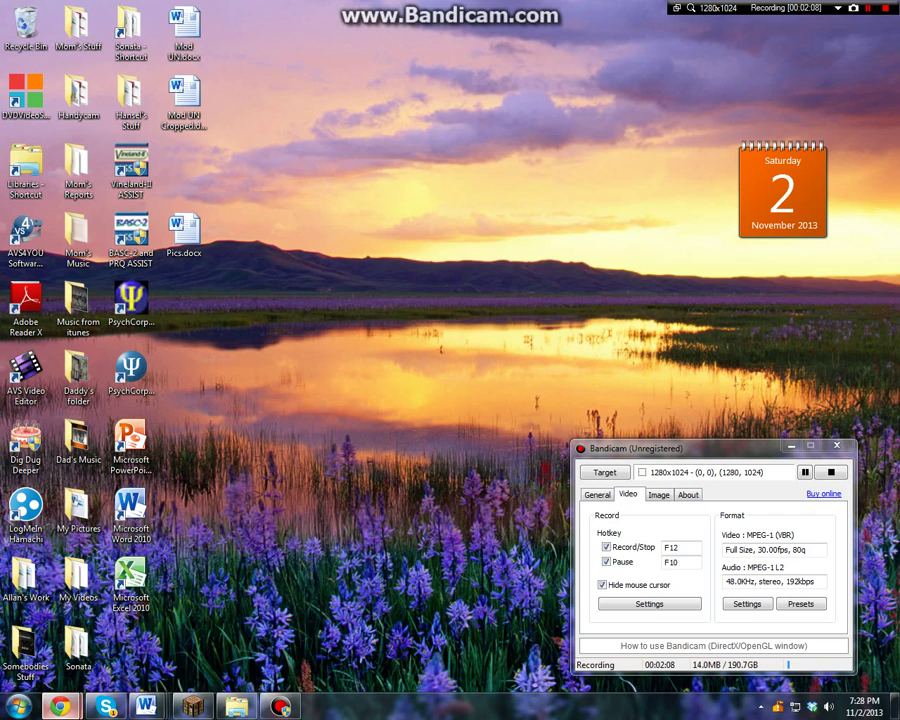
pyautogui.click(488, 81)
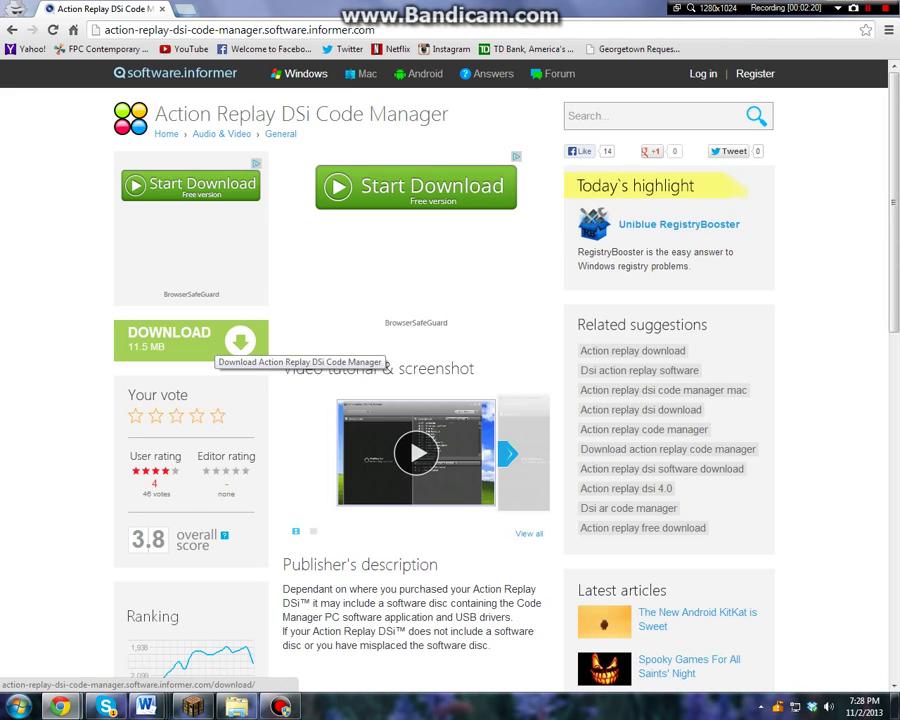
pyautogui.moveTo(350, 8); pyautogui.dragTo(214, 184)
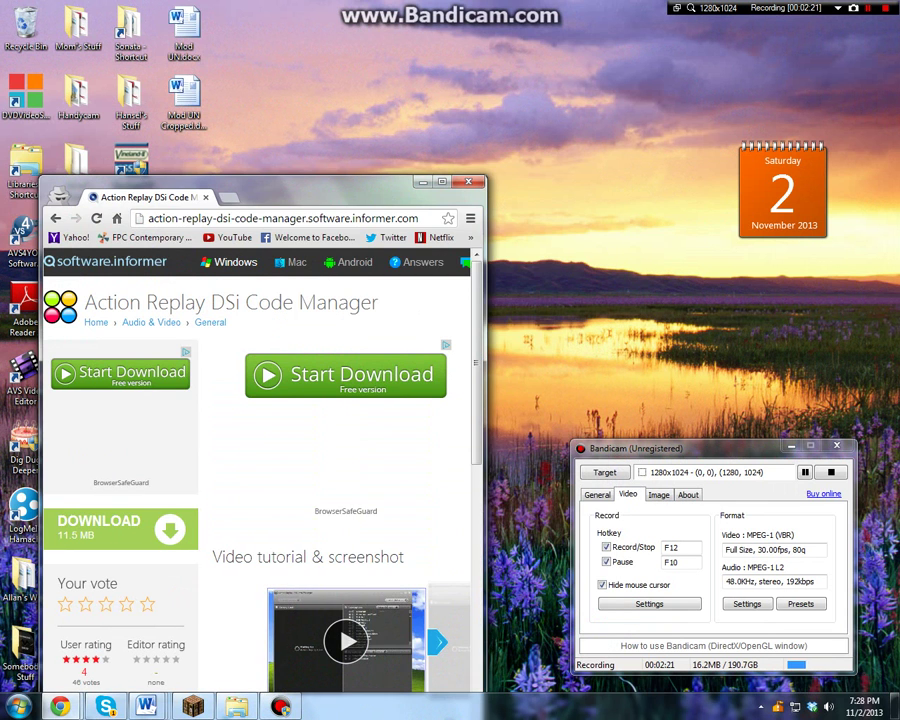
pyautogui.hotkey('alt', 'F4')
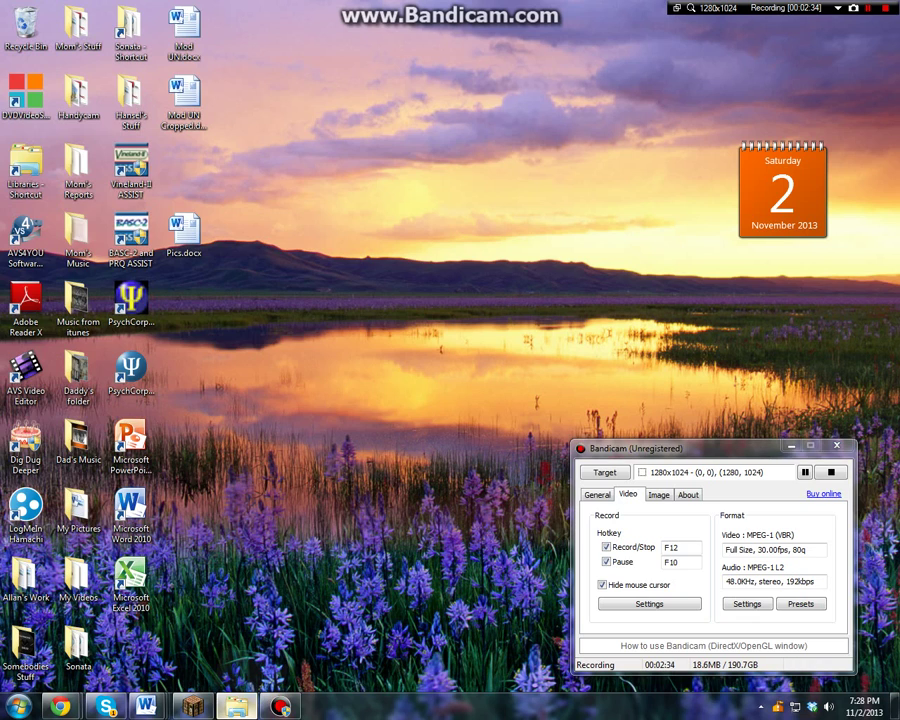
# Switch to Windows Explorer and open the Action-Replay-DSi-Code-Manager folder inside Somebodies Stuff > Stuff
pyautogui.click(237, 706)
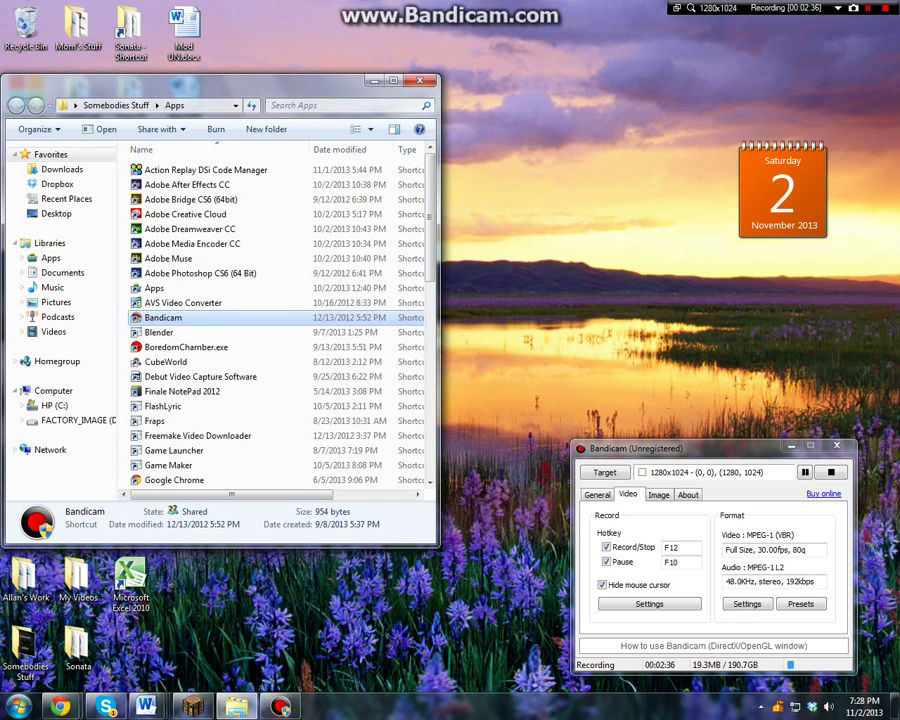
pyautogui.hotkey('alt', 'Left')
pyautogui.click(160, 430)
pyautogui.doubleClick(160, 430)
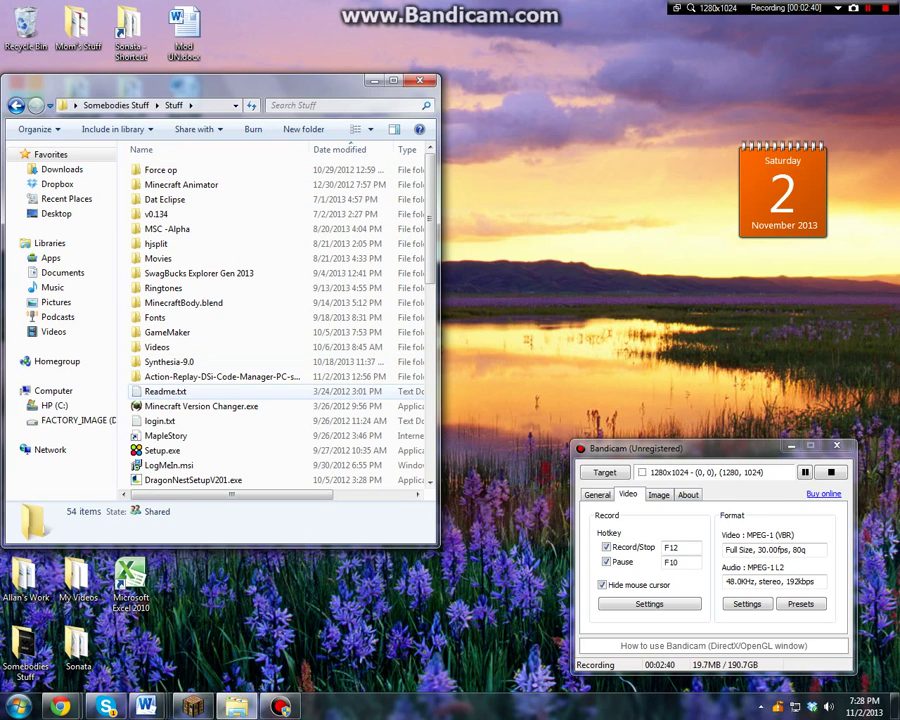
pyautogui.doubleClick(208, 376)
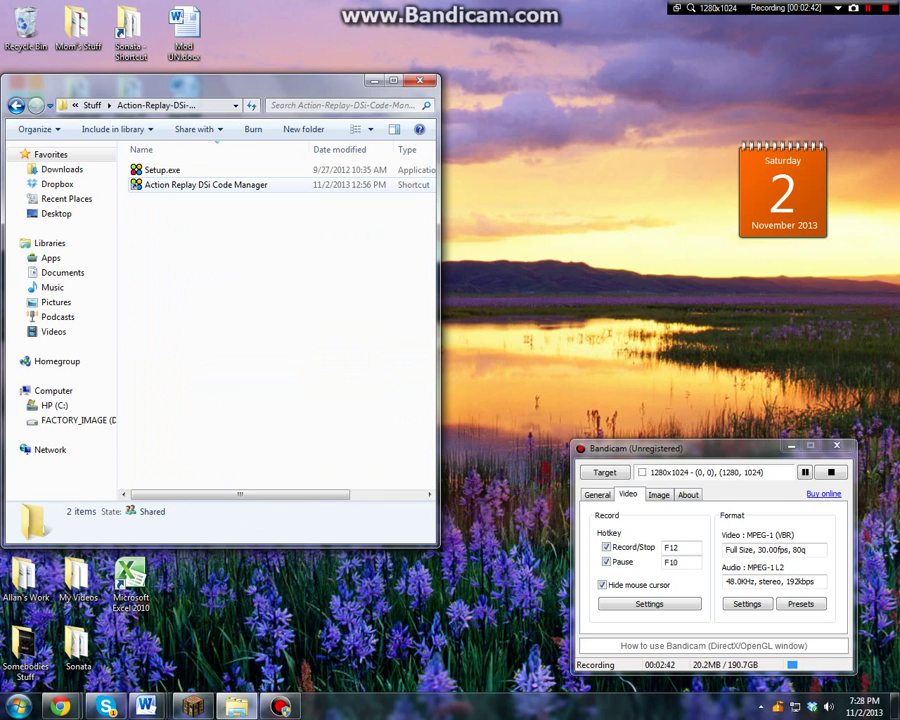
# Return to the Stuff folder and look through its files down to the Action Replay archive
pyautogui.click(16, 105)
pyautogui.scroll(-11, 208, 392)
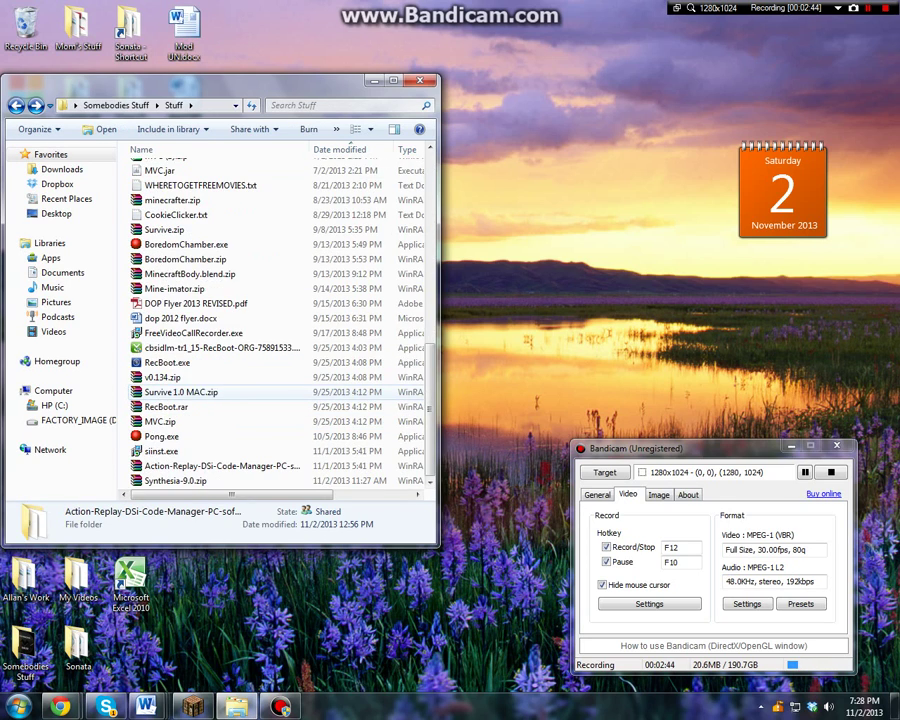
pyautogui.scroll(10, 210, 450)
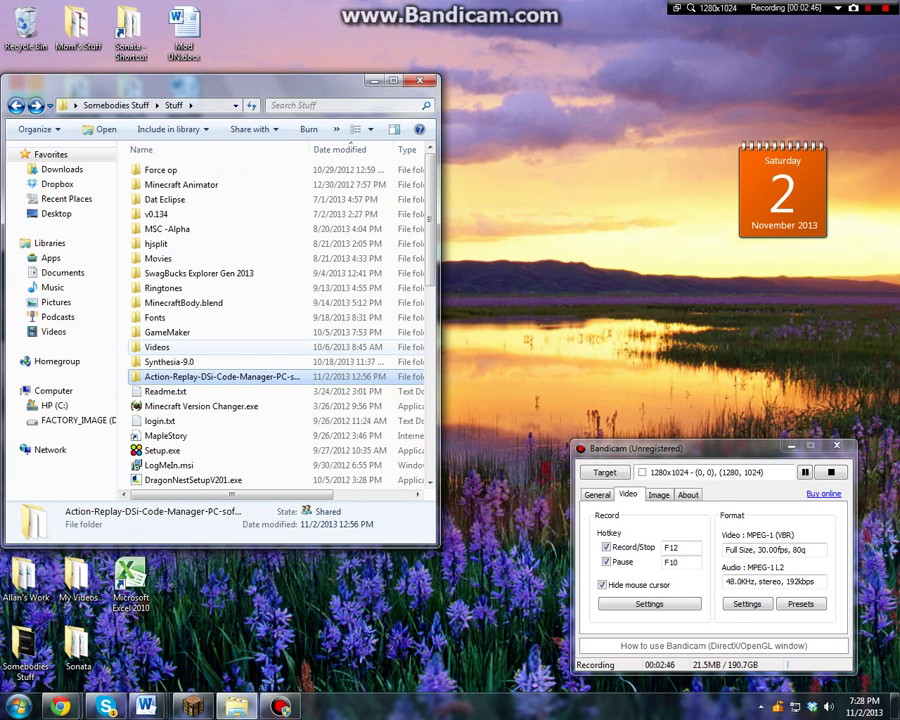
# Launch Action Replay DSi Code Manager from the shortcut in its folder, close the folder, and arrange the program as a floating window
pyautogui.doubleClick(208, 376)
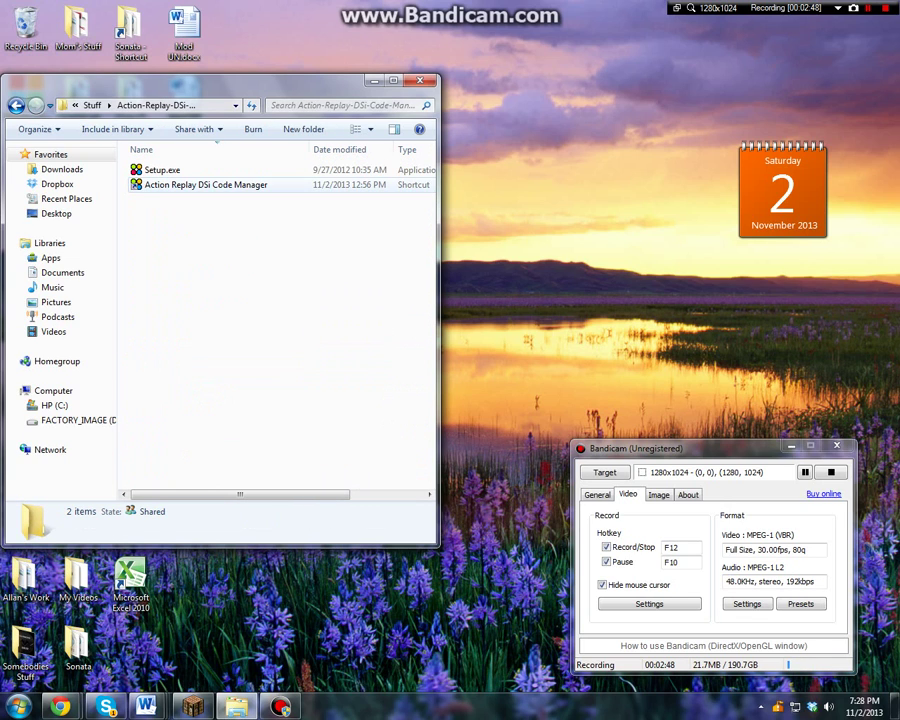
pyautogui.click(205, 184)
pyautogui.hotkey('alt', 'F4')
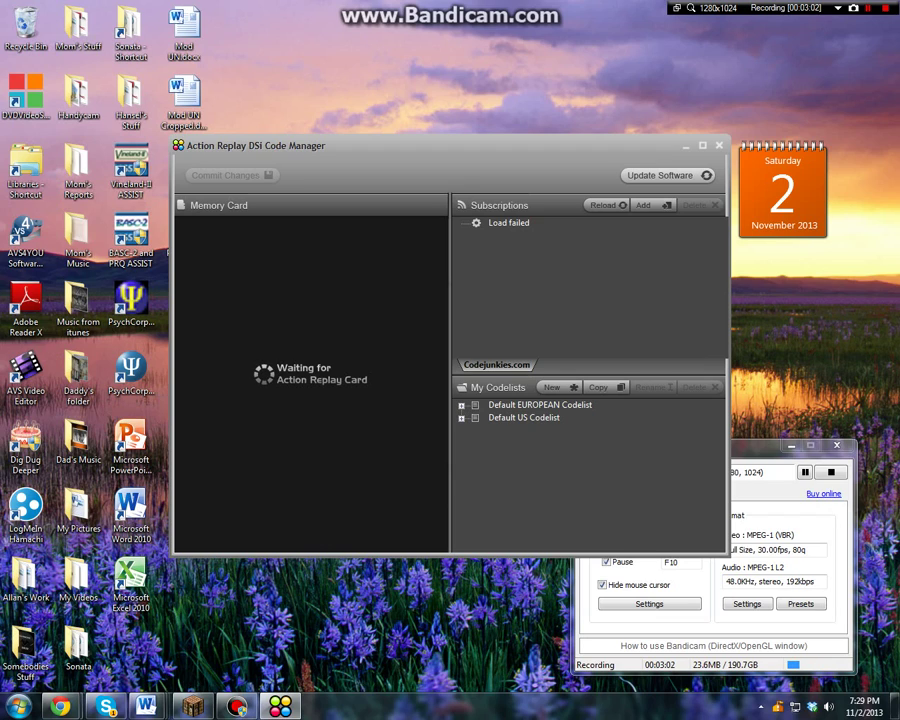
pyautogui.click(703, 146)
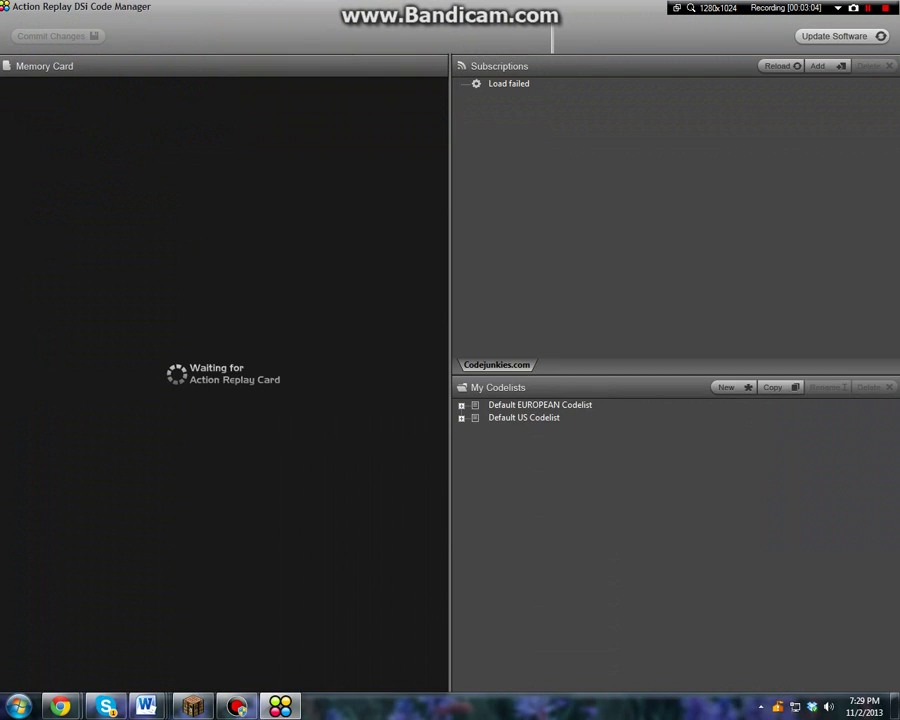
pyautogui.moveTo(640, 12); pyautogui.dragTo(463, 61)
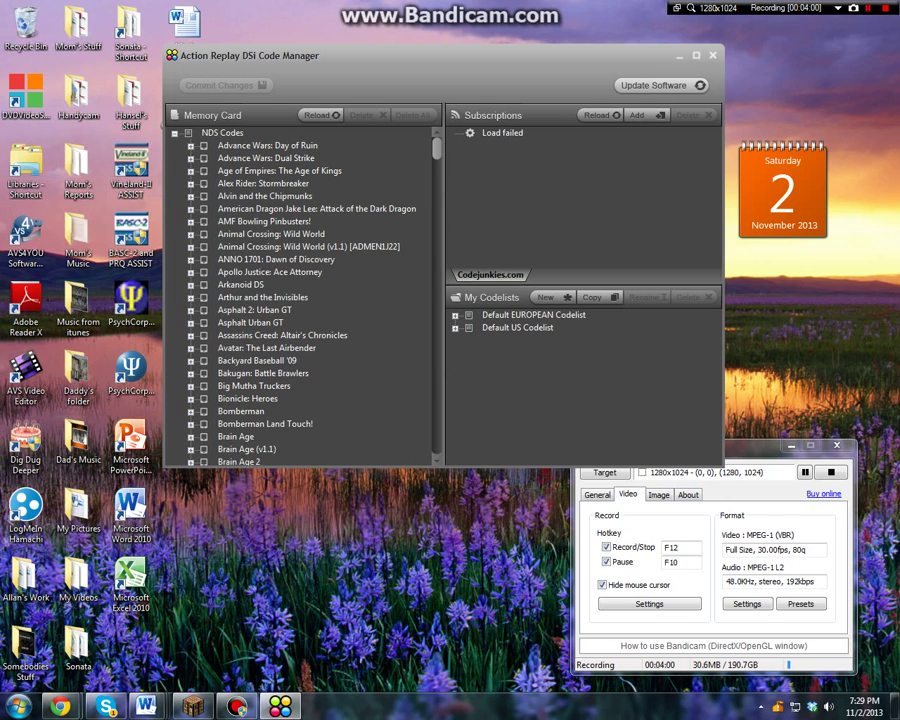
# Browse the memory card's Pokemon games, and expand the Default US Codelist to view the cheats under the first Pokemon Black entry
pyautogui.moveTo(437, 148); pyautogui.dragTo(437, 346)
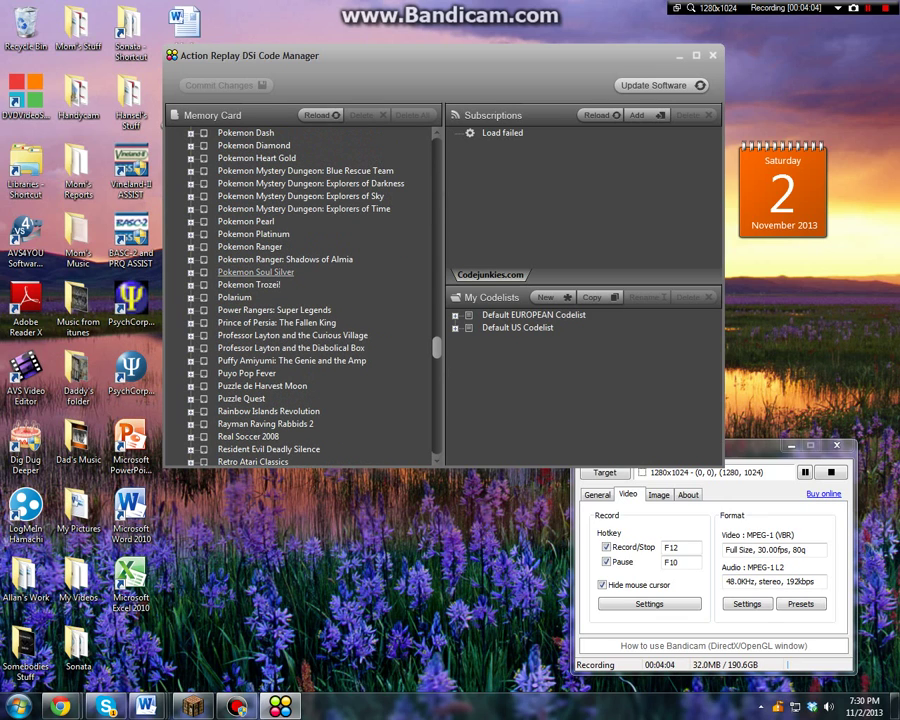
pyautogui.scroll(2, 300, 300)
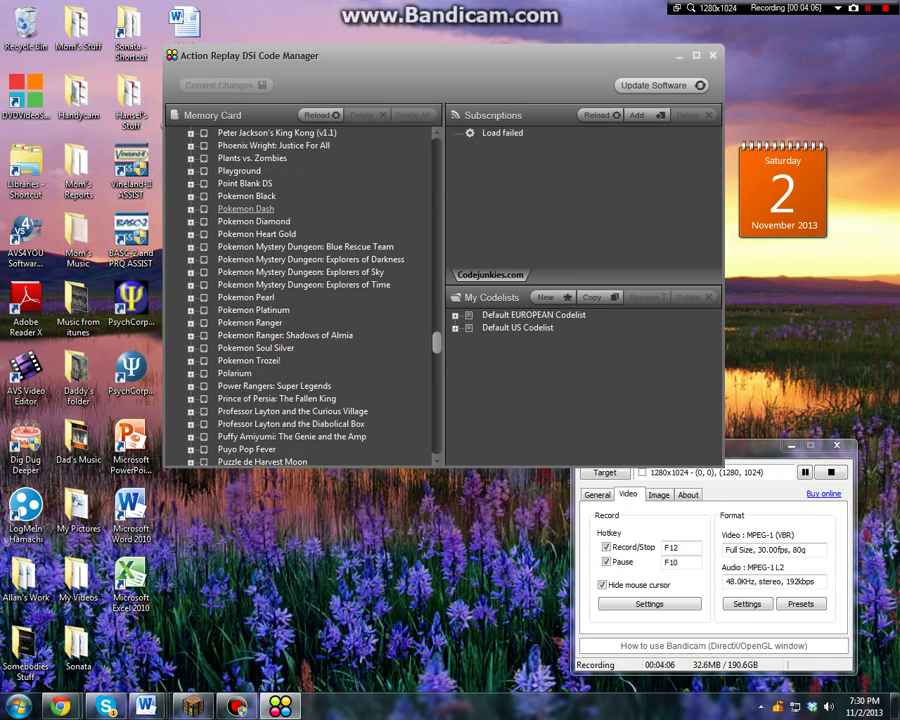
pyautogui.click(455, 327)
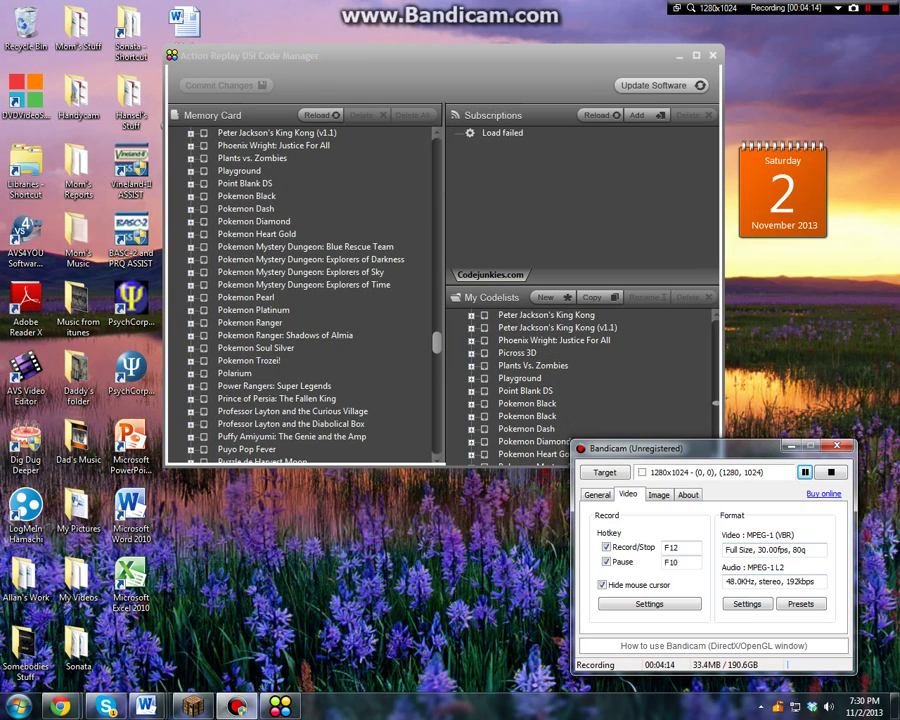
pyautogui.click(472, 404)
pyautogui.scroll(-2, 580, 388)
pyautogui.scroll(1, 580, 388)
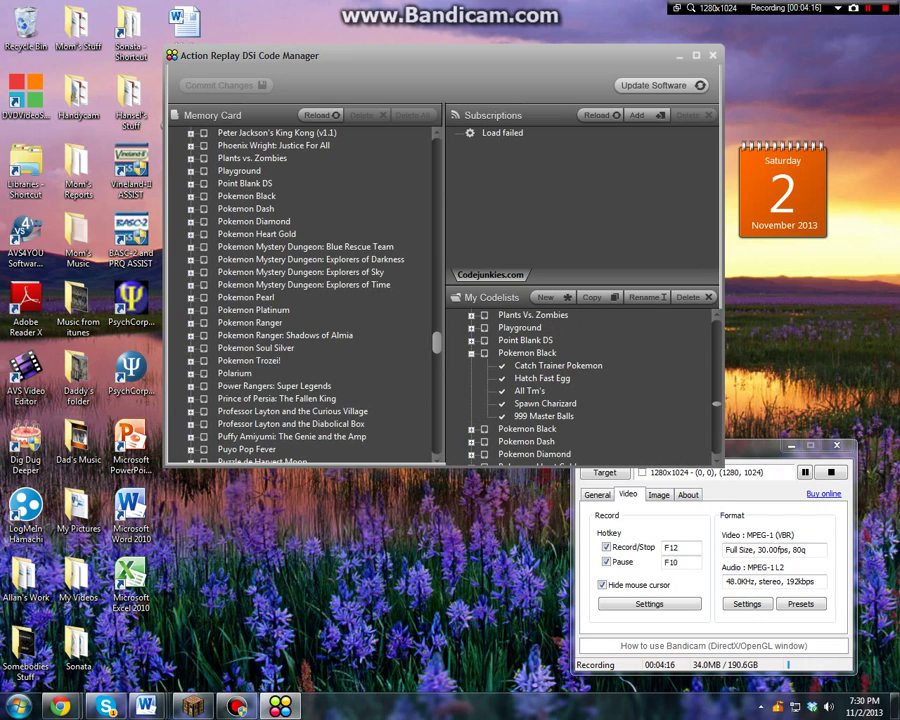
pyautogui.click(472, 353)
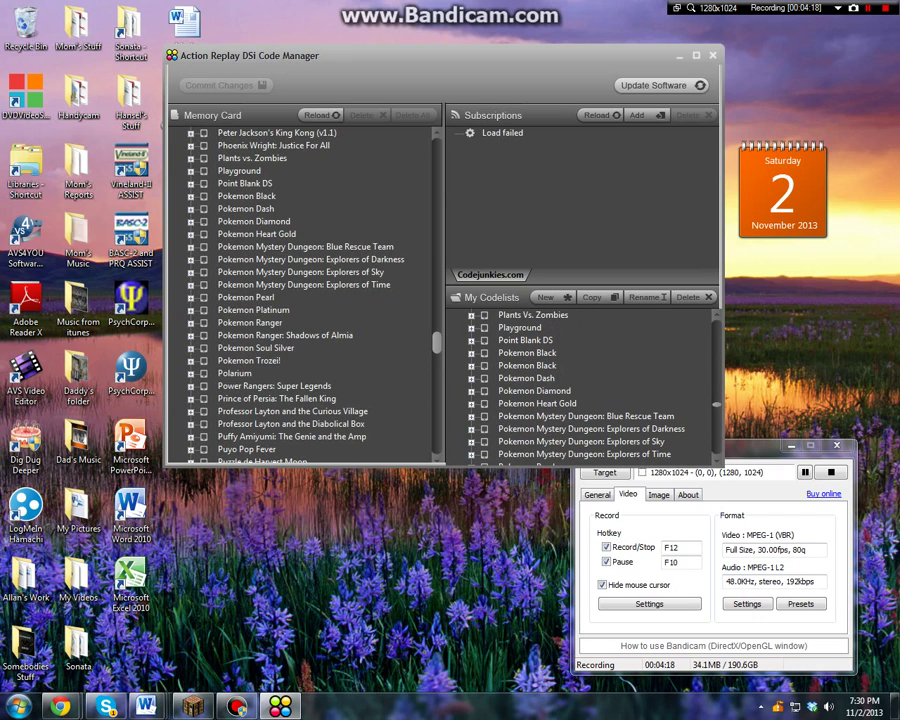
# Return to the Codejunkies US Games codelist heading, check the options offered for it, and dismiss them
pyautogui.scroll(1, 580, 388)
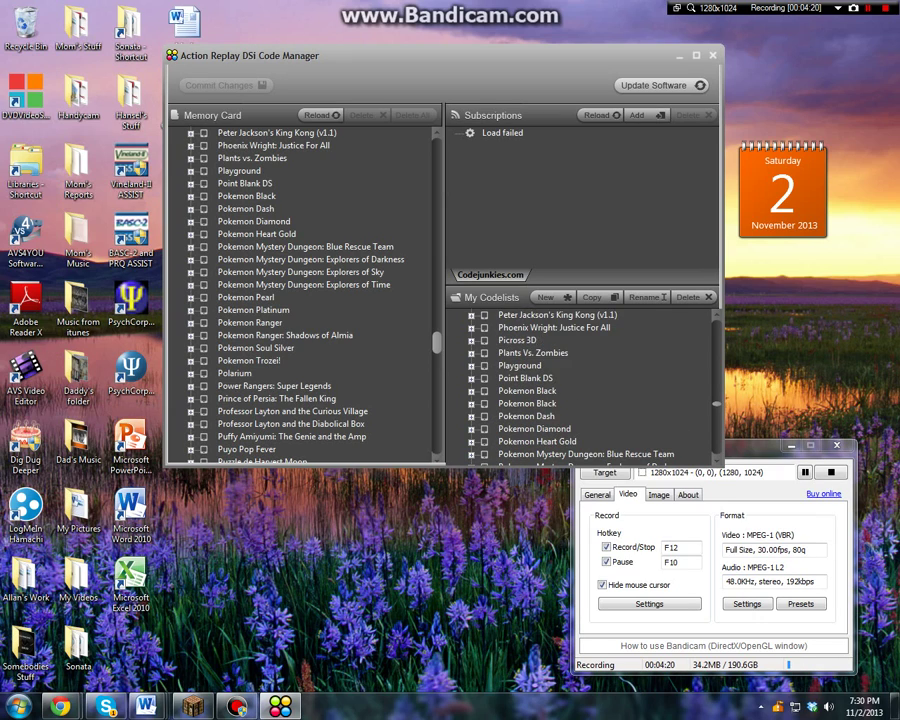
pyautogui.scroll(20, 580, 388)
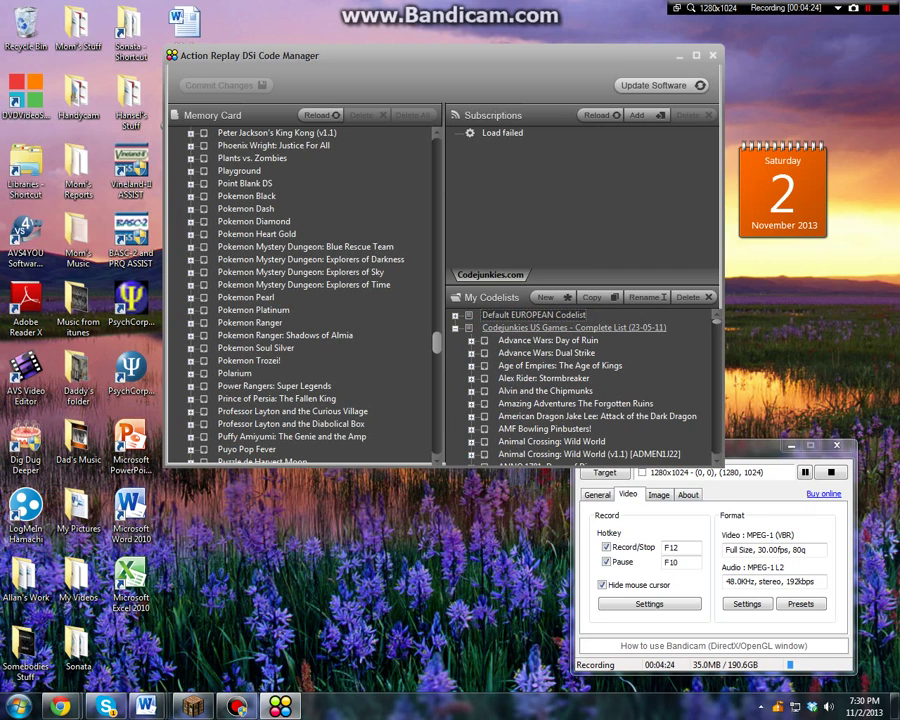
pyautogui.rightClick(500, 328)
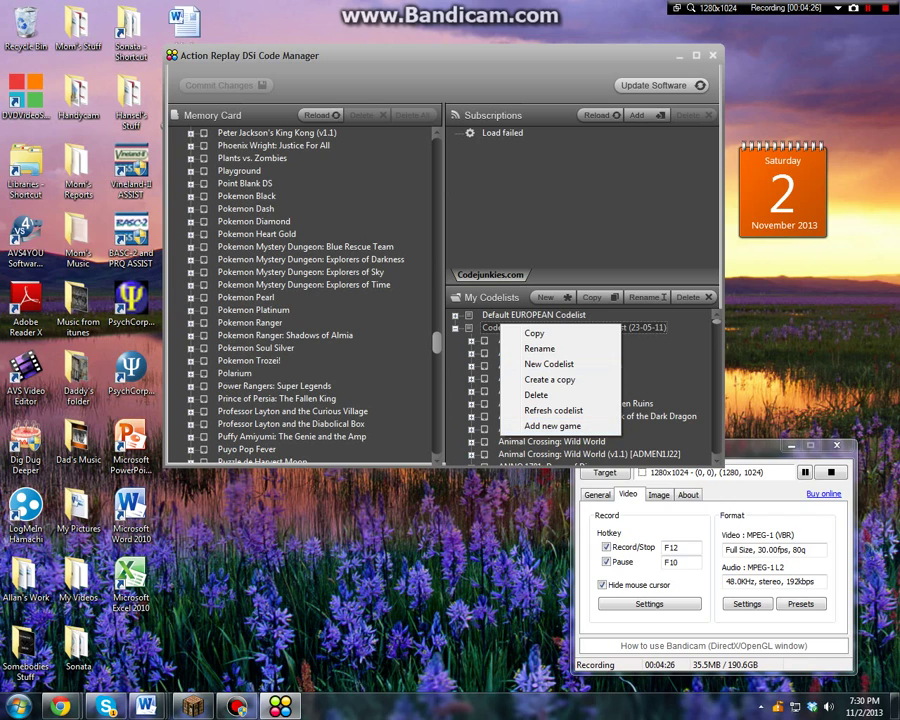
pyautogui.press('Escape')
# Expand the first Pokemon Black entry in the US codelist and check the options offered for the game
pyautogui.scroll(-20, 580, 388)
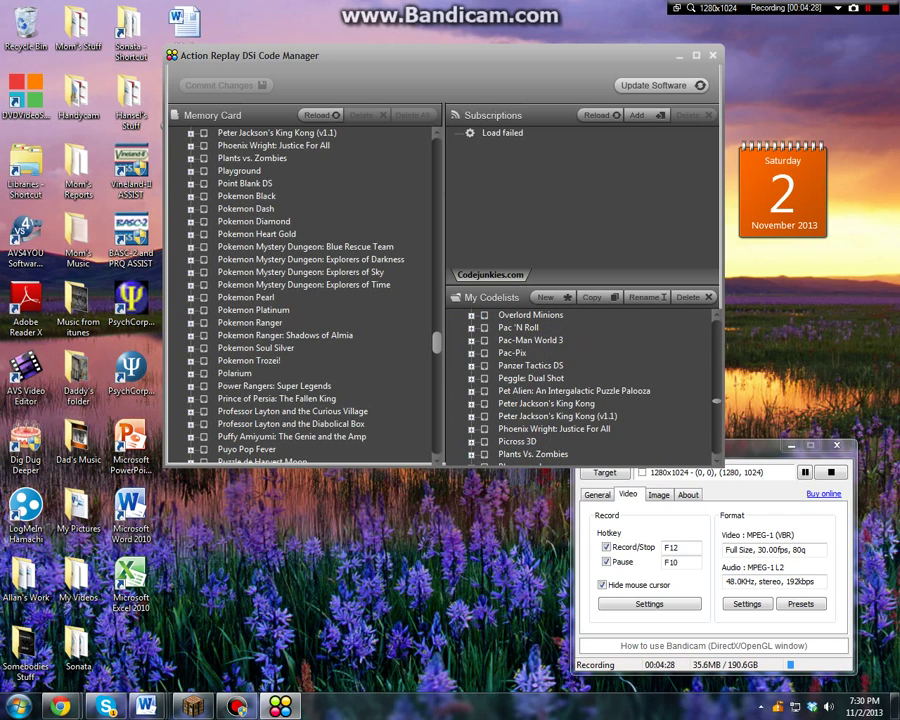
pyautogui.scroll(-3, 527, 378)
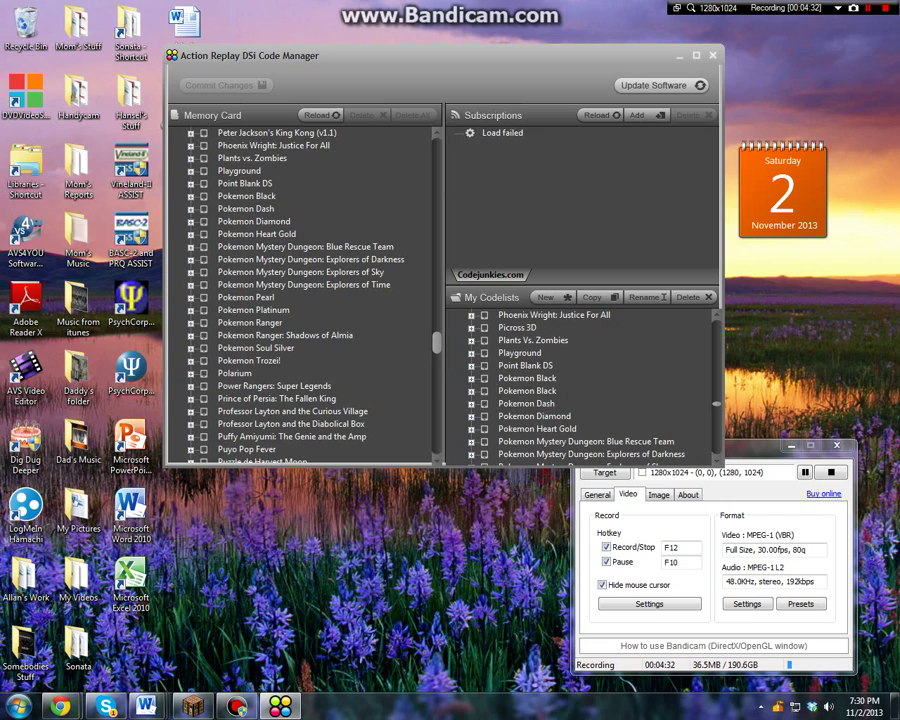
pyautogui.doubleClick(527, 378)
pyautogui.rightClick(505, 380)
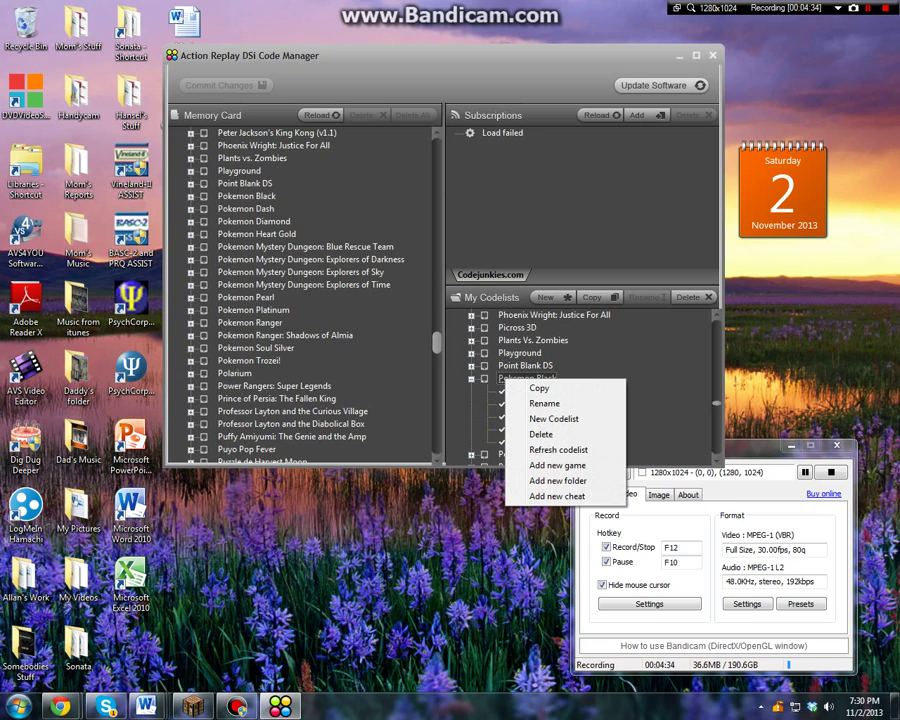
pyautogui.click(520, 377)
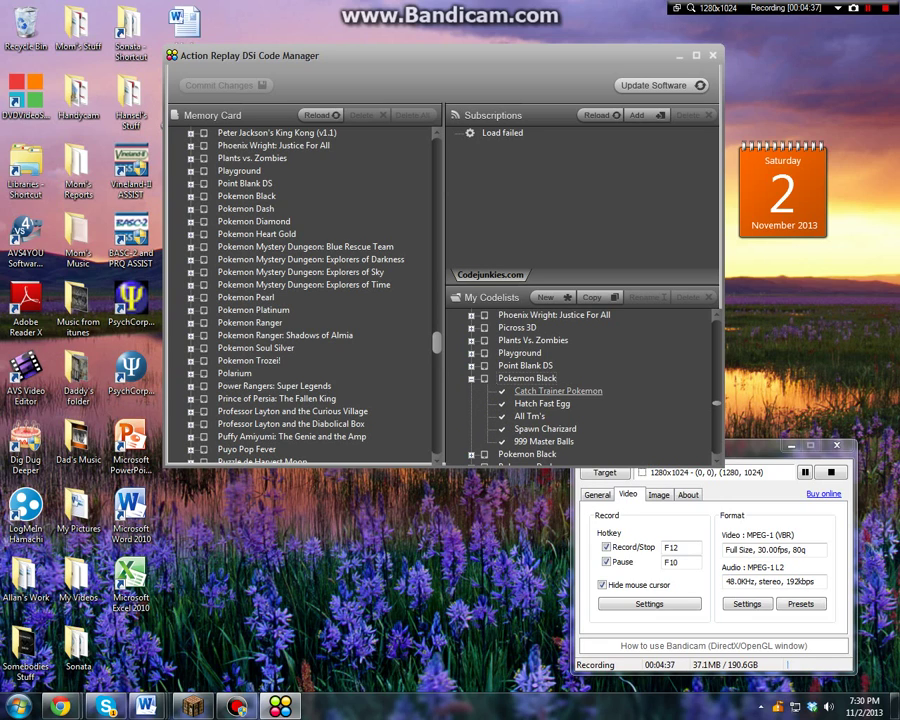
pyautogui.rightClick(529, 381)
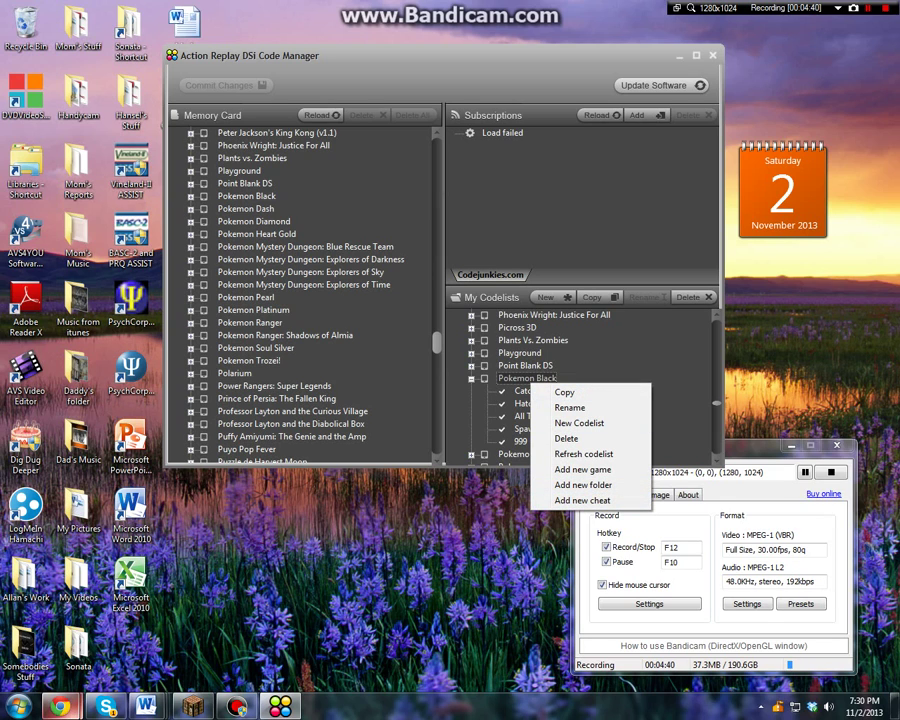
# Switch to Chrome and search Google in a new tab for "pokemon black cheat codes"
pyautogui.click(60, 706)
pyautogui.click(245, 615)
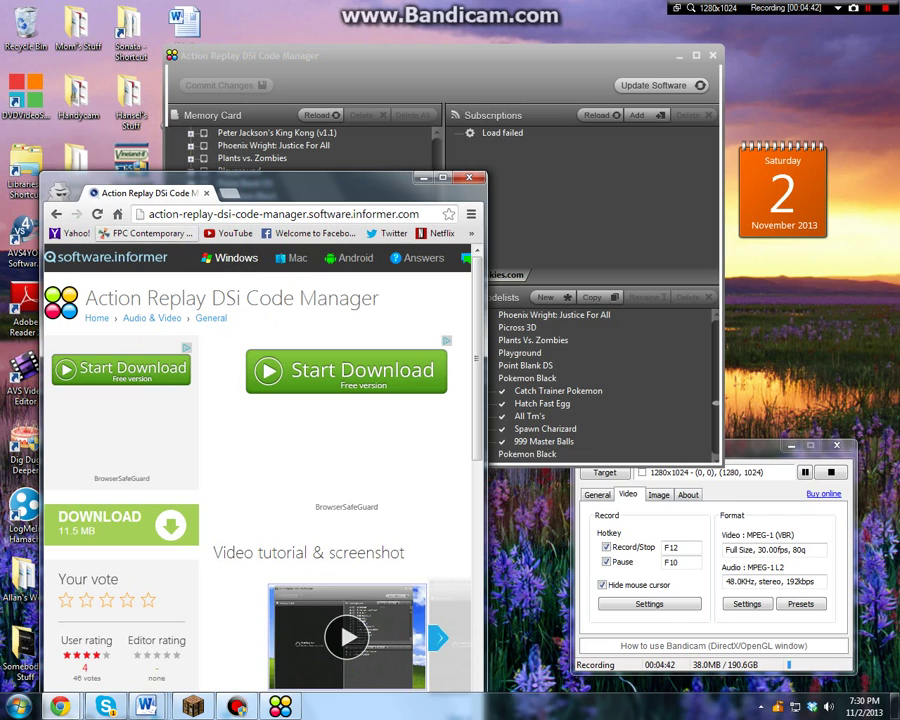
pyautogui.hotkey('ctrl', 't')
pyautogui.write('pokemon blo')
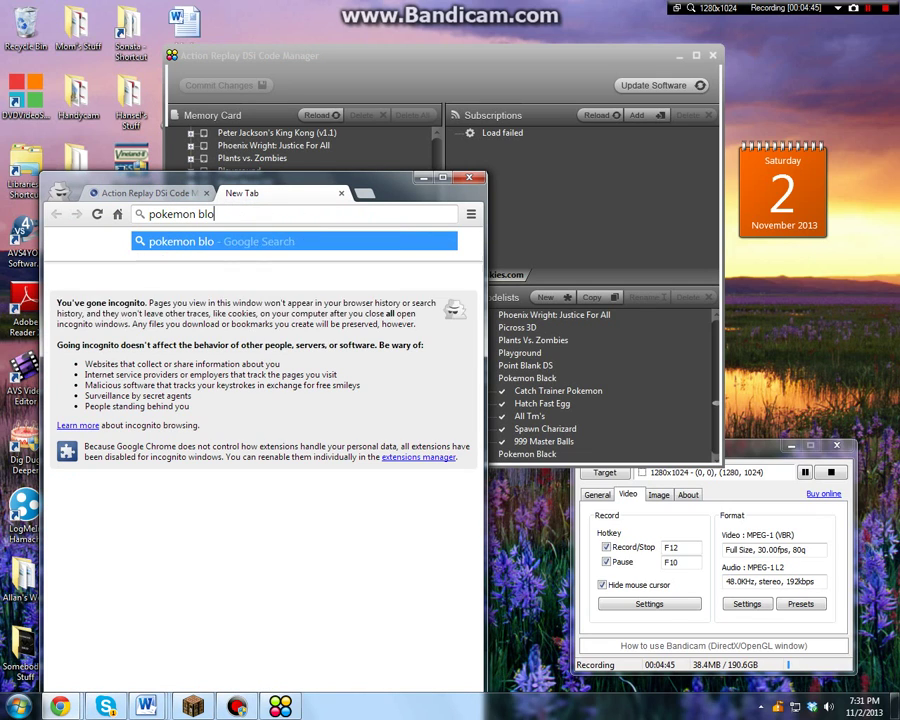
pyautogui.press('BackSpace')
pyautogui.write('a')
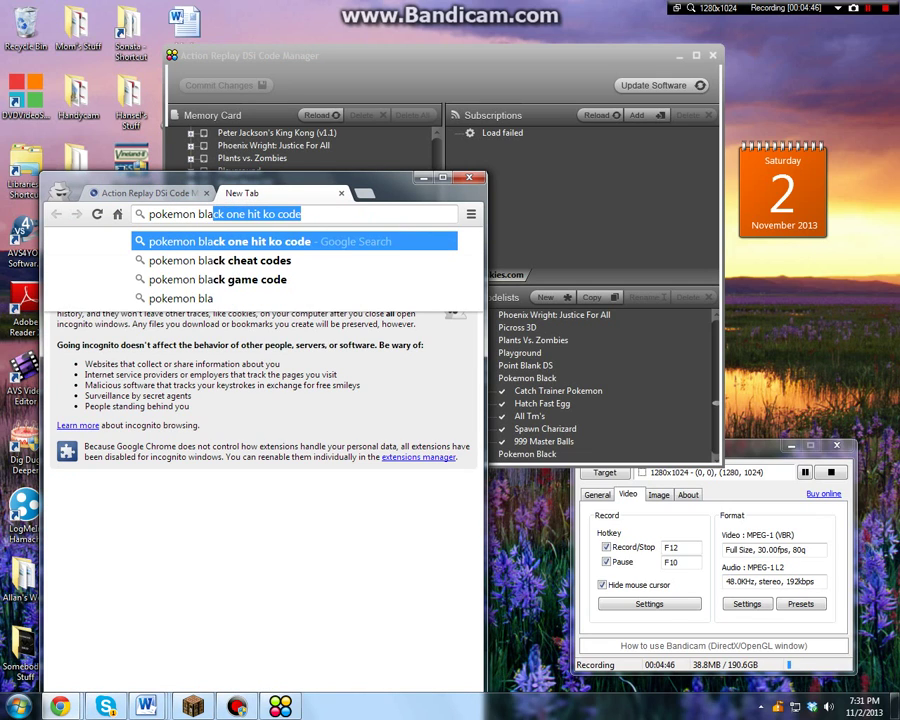
pyautogui.write('ck cheat codes')
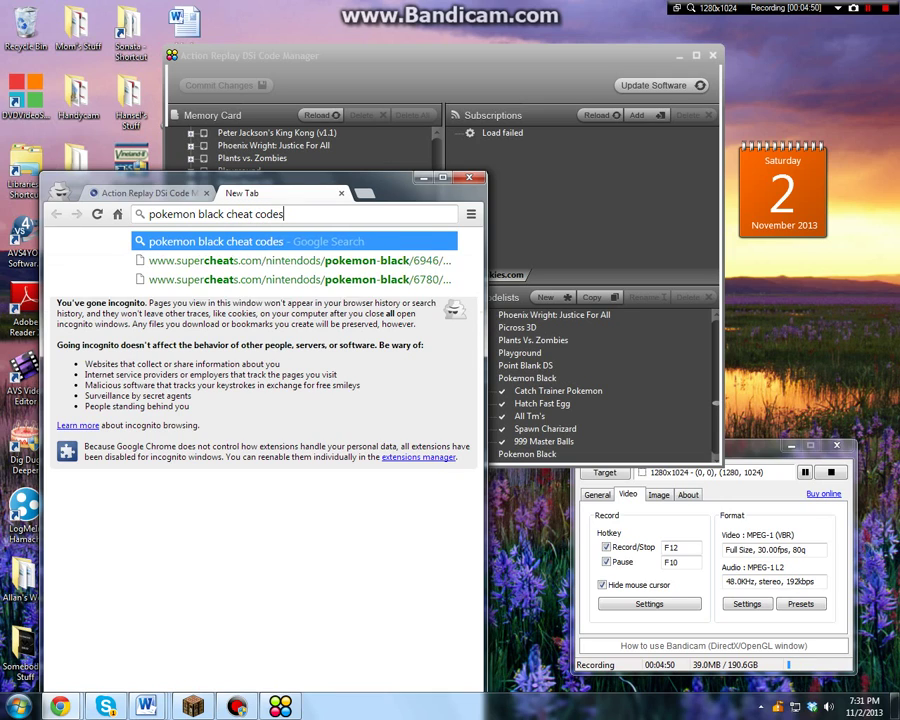
pyautogui.press('Return')
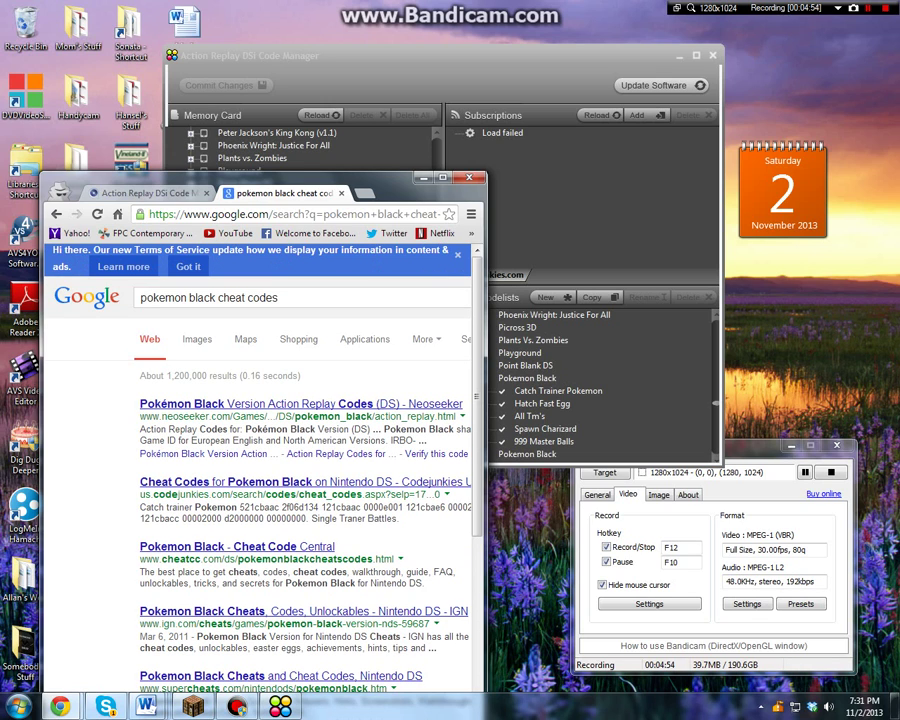
# Open the Neoseeker Pokémon Black Version Action Replay Codes result, maximize the browser, and view the listed game IDs
pyautogui.click(270, 403)
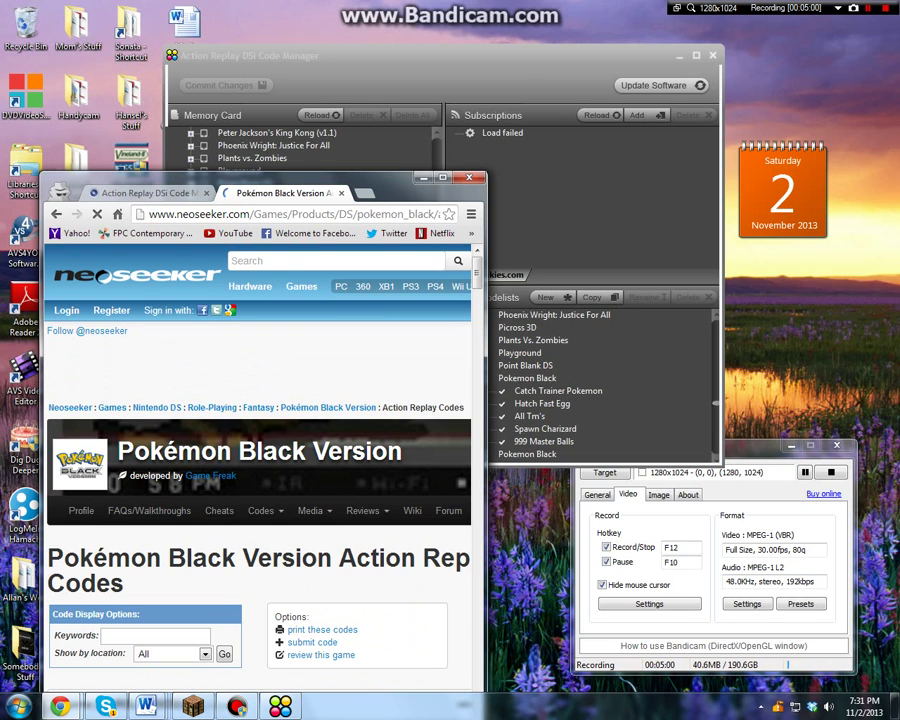
pyautogui.moveTo(400, 180); pyautogui.dragTo(359, 4)
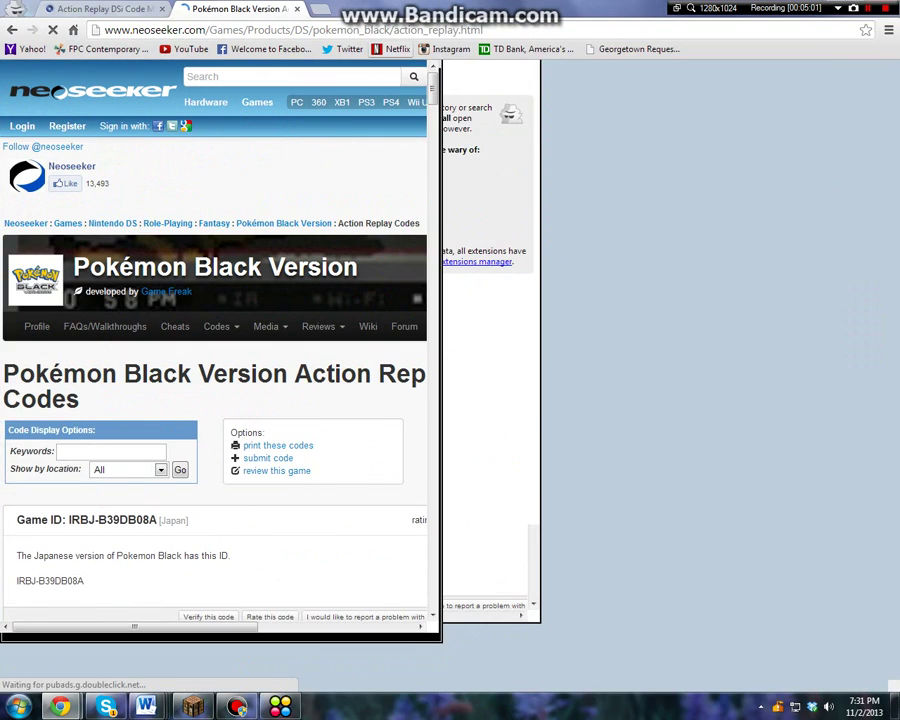
pyautogui.scroll(-2, 450, 380)
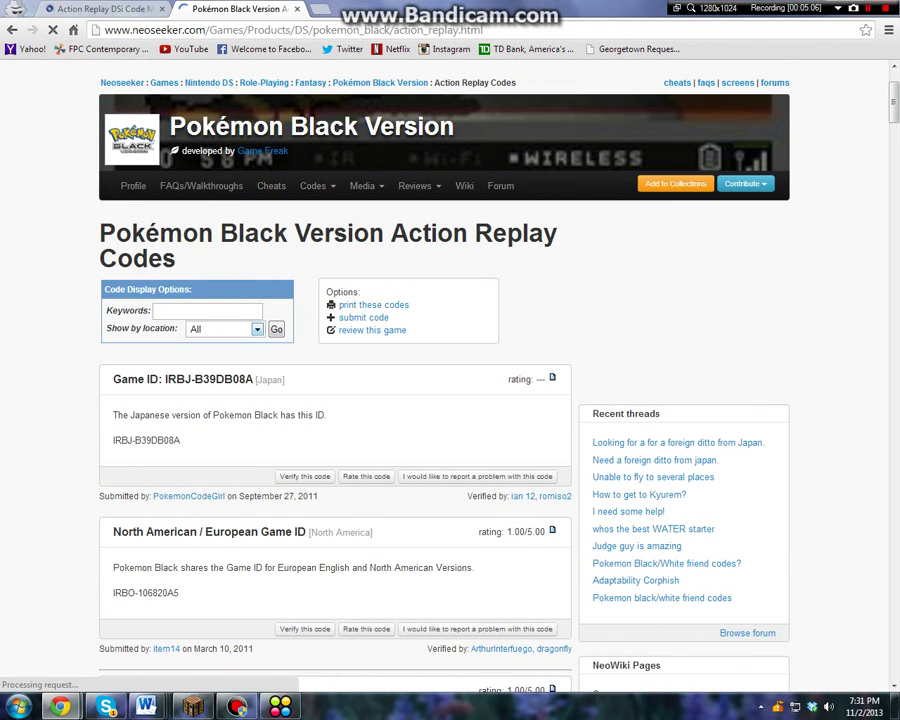
# Look through the Pokémon Black Action Replay codes on the Neoseeker page for a cheat to add
pyautogui.scroll(-6, 450, 380)
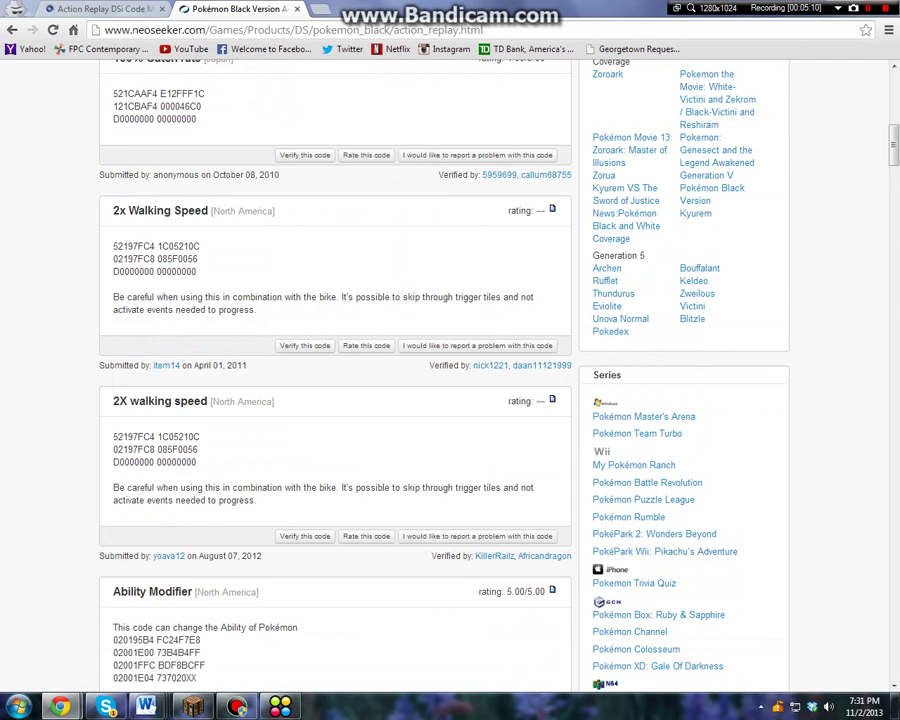
pyautogui.scroll(-3, 450, 380)
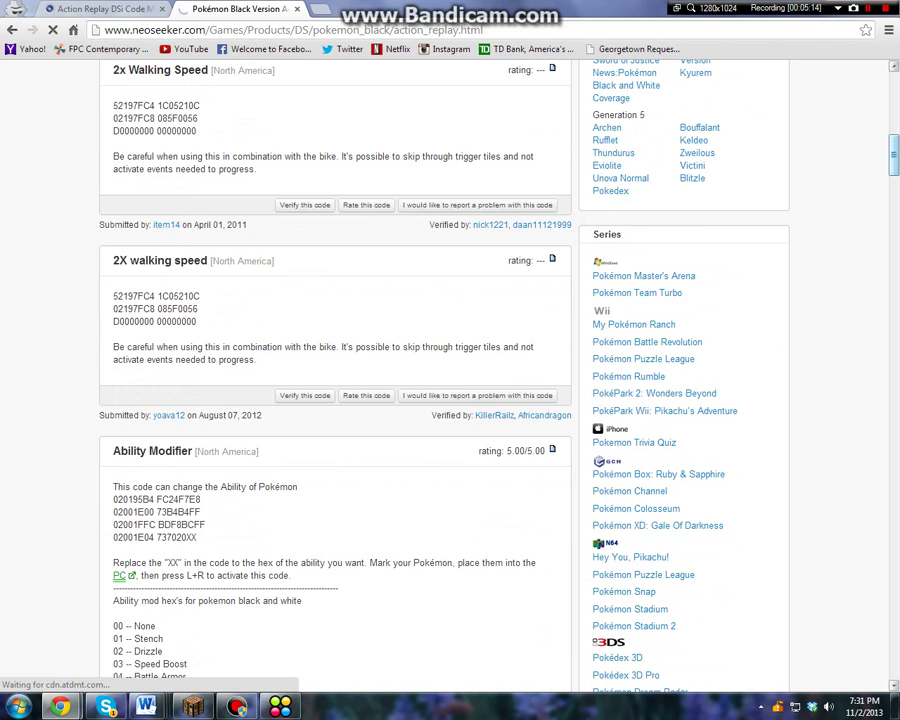
pyautogui.scroll(-20, 450, 380)
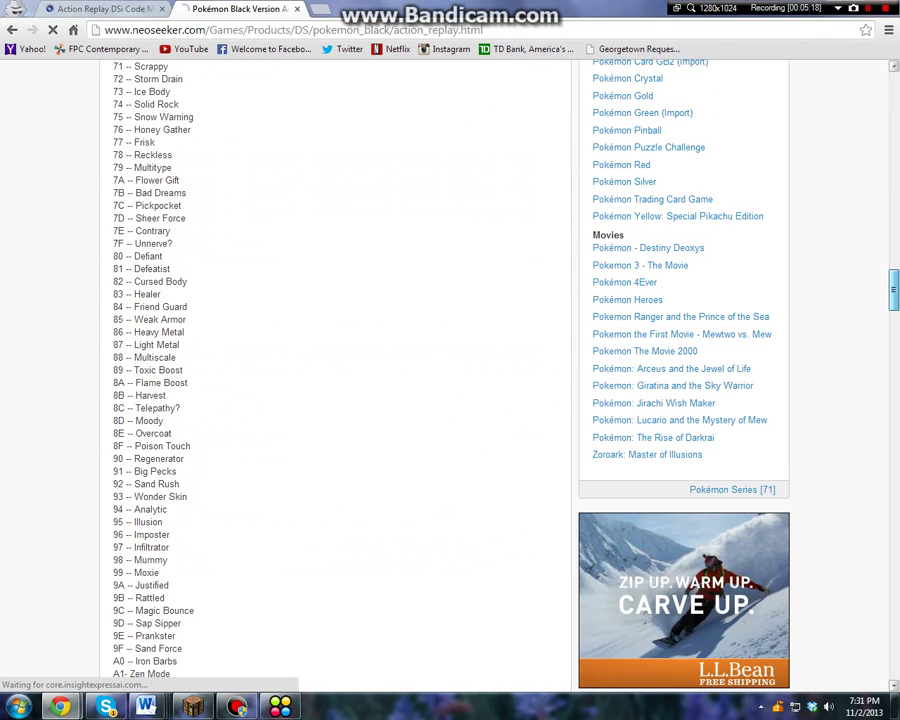
pyautogui.scroll(-10, 335, 380)
pyautogui.scroll(-2, 335, 380)
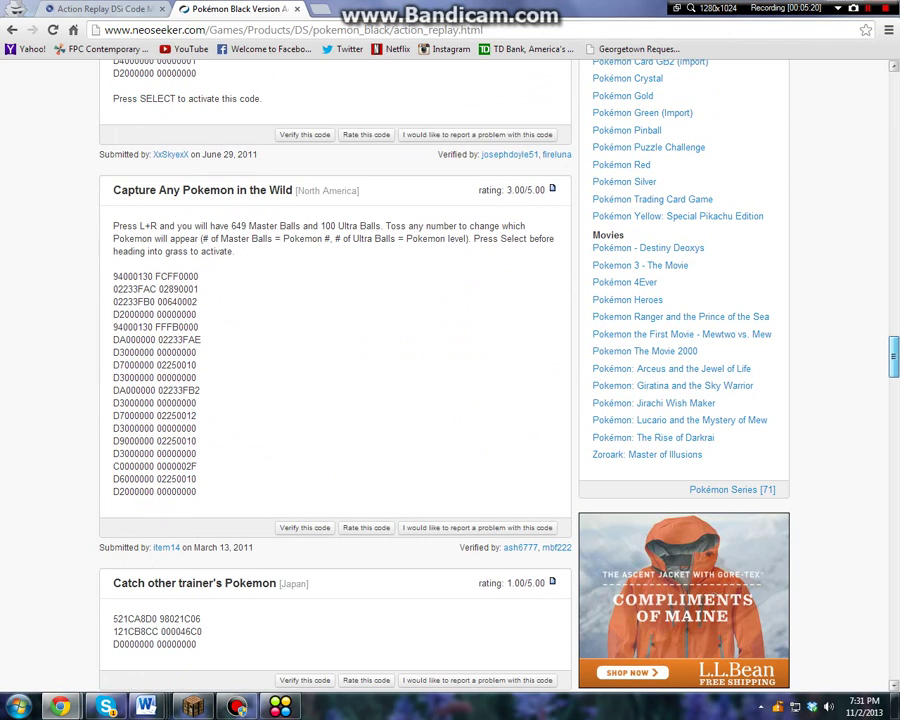
pyautogui.scroll(-1, 335, 380)
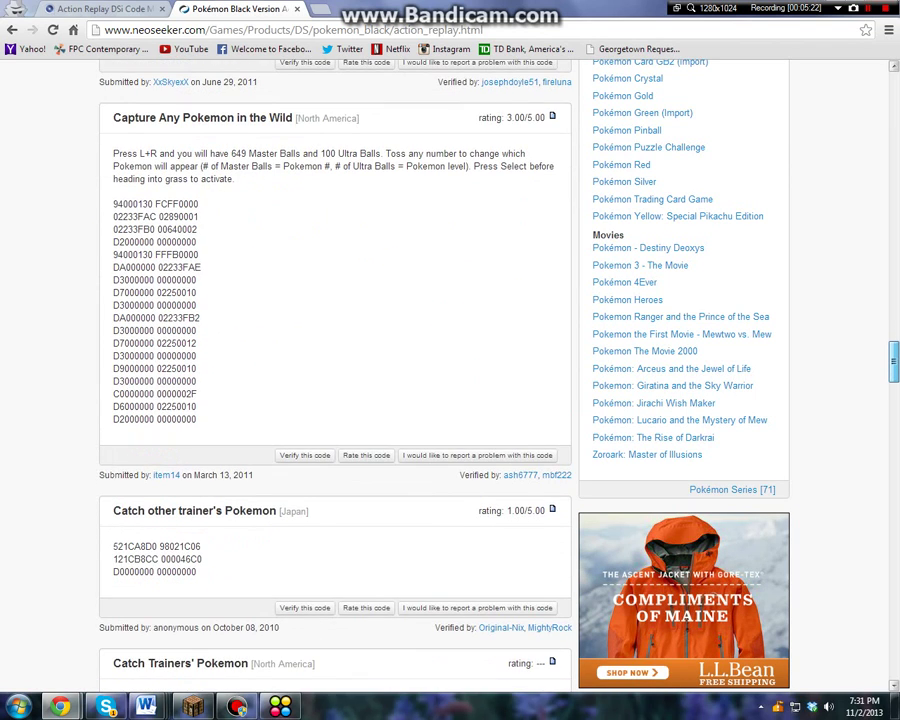
pyautogui.scroll(-8, 335, 380)
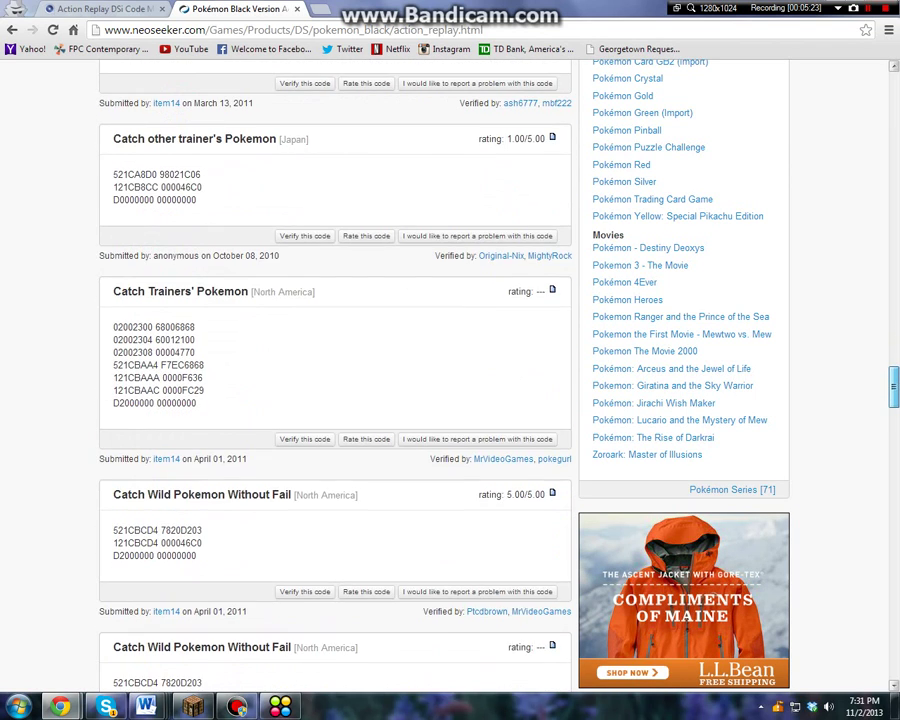
pyautogui.scroll(-10, 335, 380)
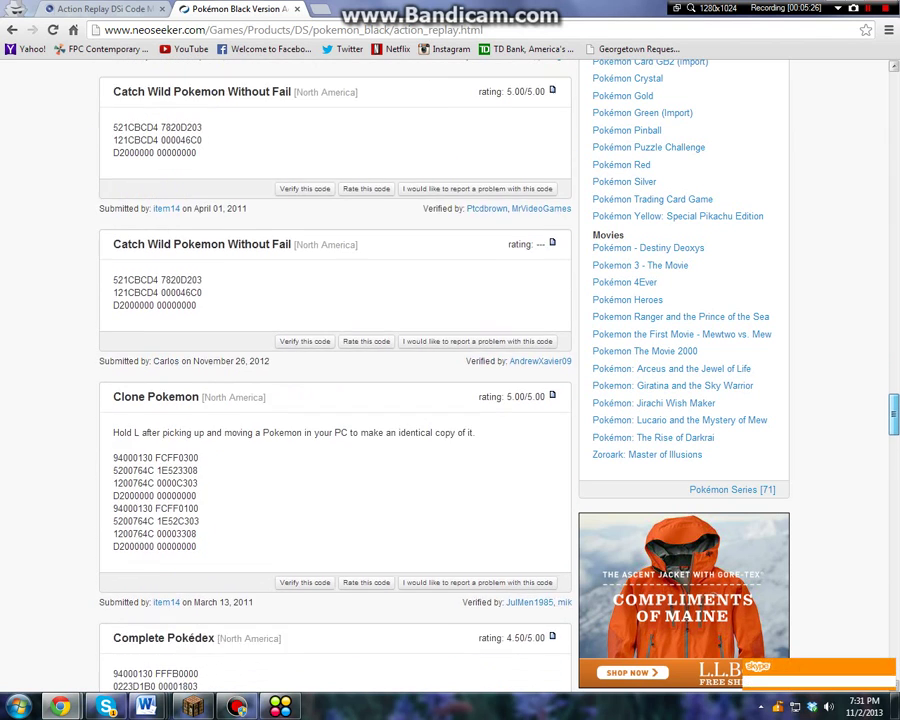
pyautogui.scroll(-7, 335, 380)
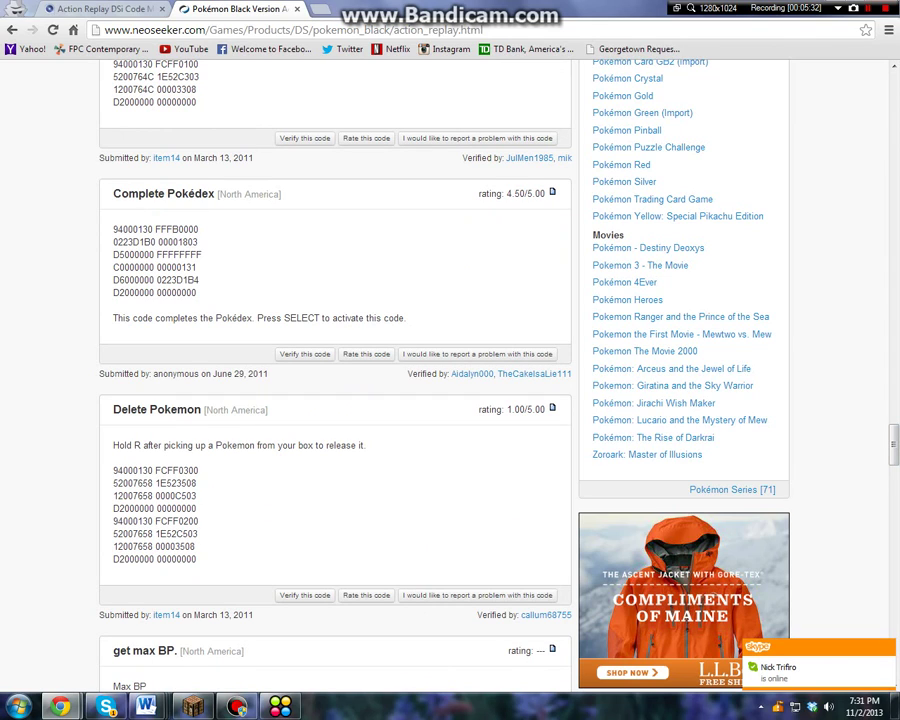
# Copy all code lines of the North American Delete Pokemon cheat, without its description, and minimize the browser to return to Action Replay DSi Code Manager
pyautogui.moveTo(112, 458); pyautogui.dragTo(197, 560)
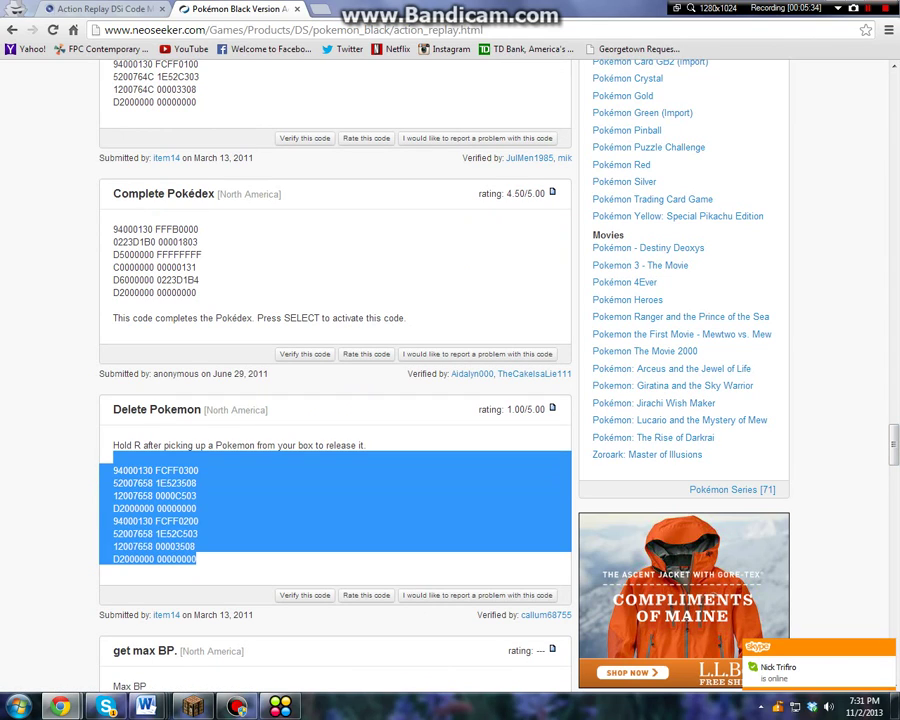
pyautogui.moveTo(113, 466); pyautogui.dragTo(197, 560)
pyautogui.rightClick(125, 466)
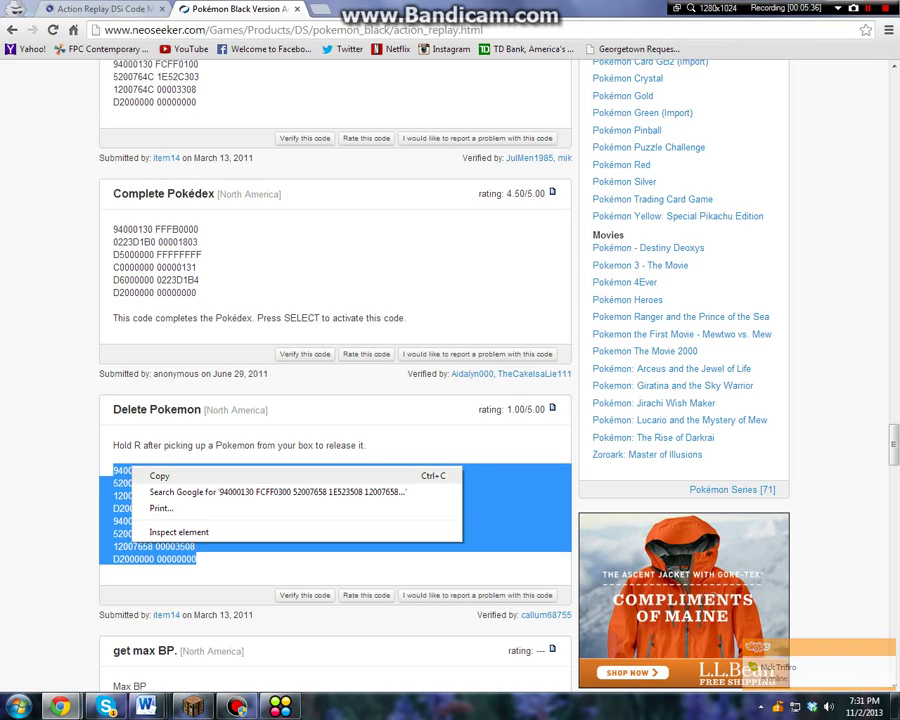
pyautogui.click(150, 474)
pyautogui.click(855, 6)
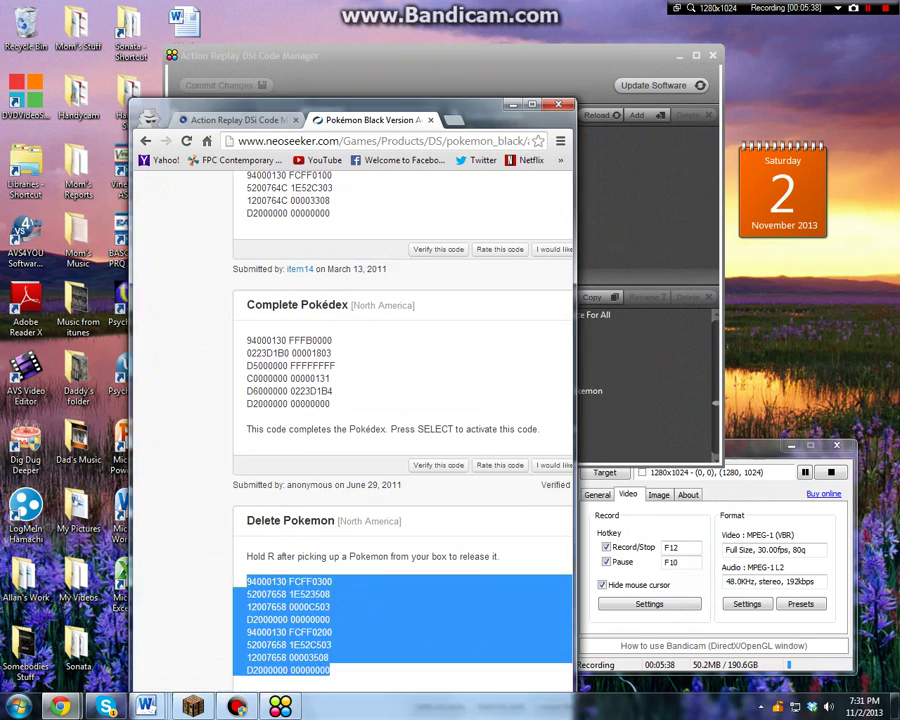
pyautogui.click(506, 110)
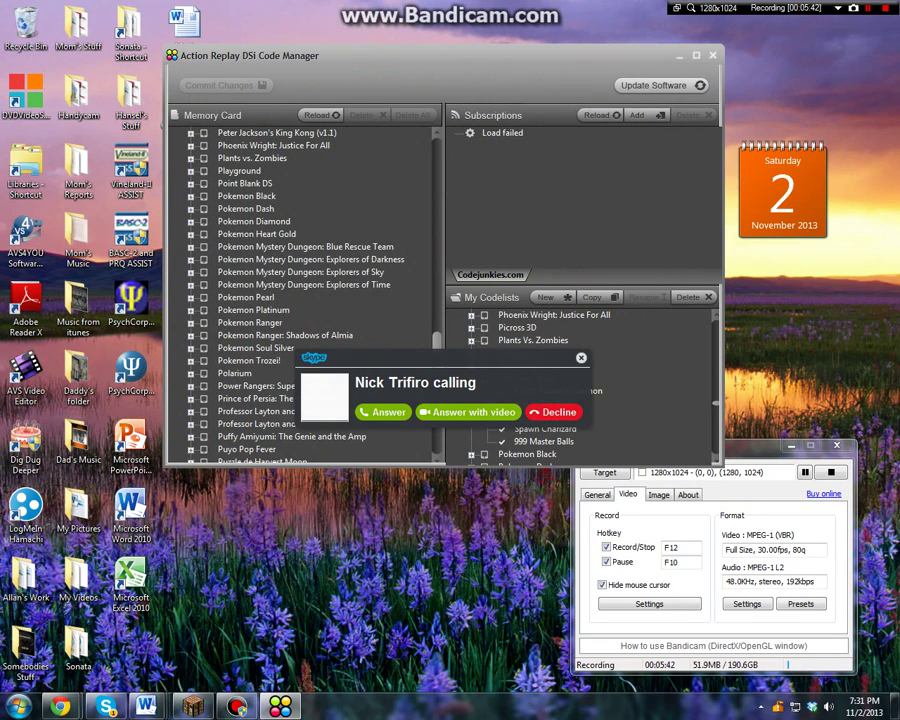
# Add a new cheat to the expanded Pokemon Black game in My Codelists
pyautogui.click(805, 472)
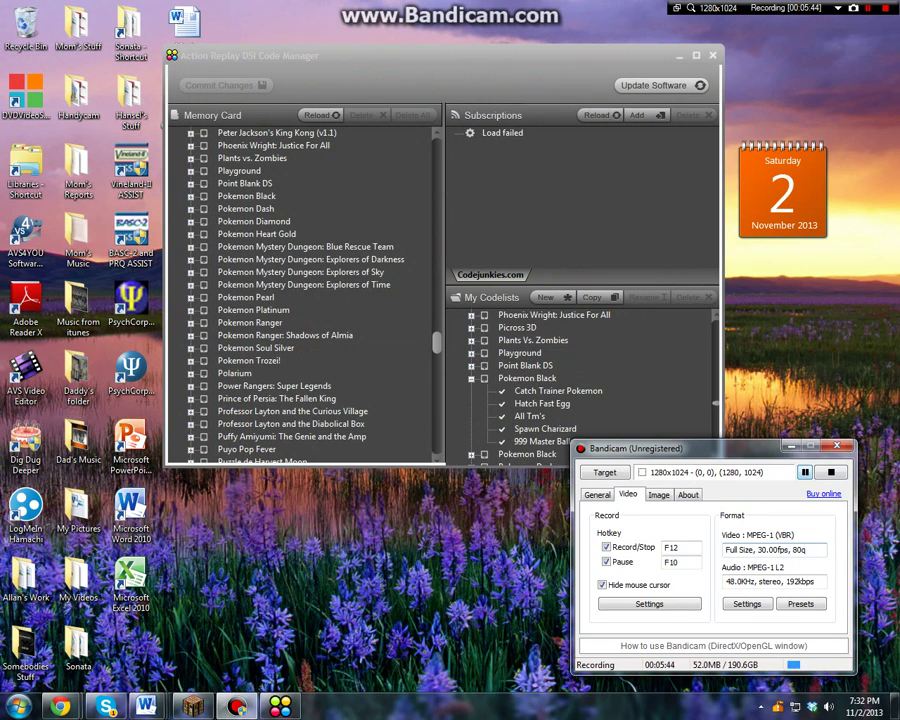
pyautogui.click(527, 366)
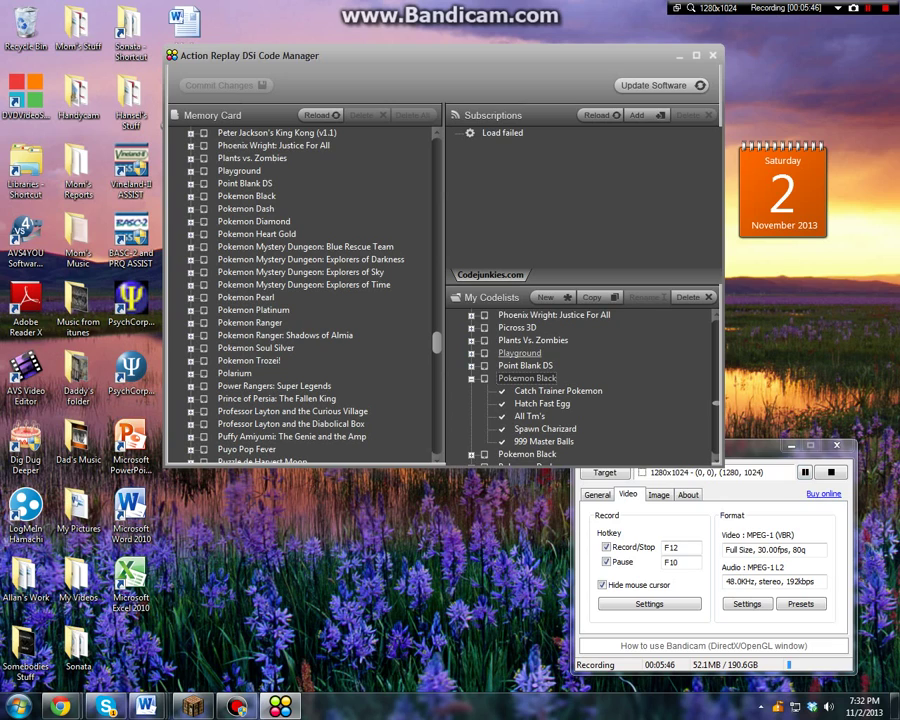
pyautogui.rightClick(537, 370)
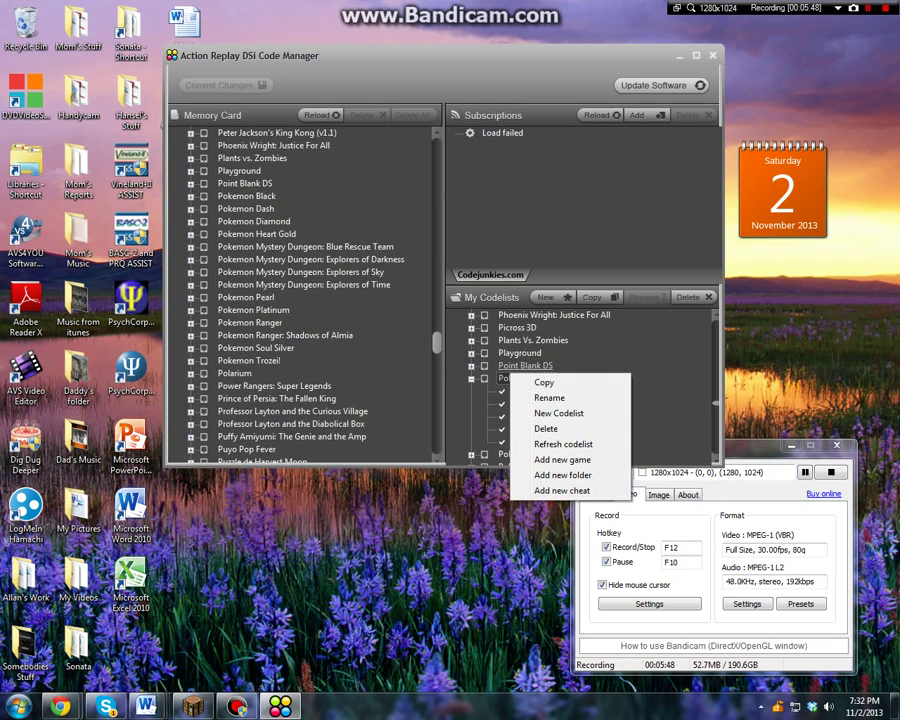
pyautogui.rightClick(510, 376)
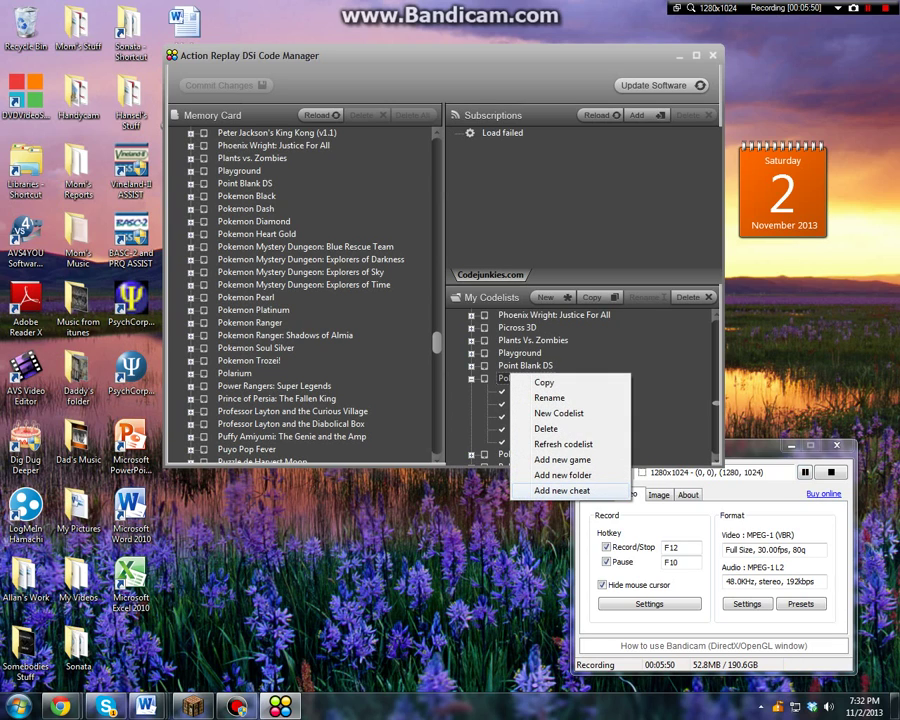
pyautogui.click(562, 490)
# Name the new cheat "Delete Pokemon", paste the copied code lines as its cheat codes, and confirm the details
pyautogui.moveTo(444, 217); pyautogui.dragTo(402, 217)
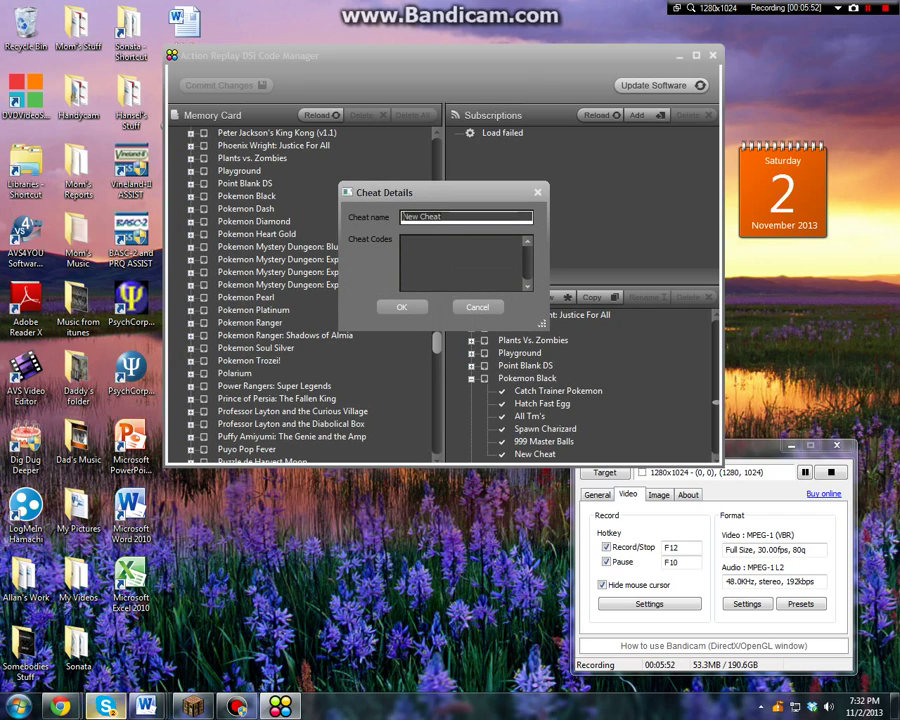
pyautogui.press('BackSpace')
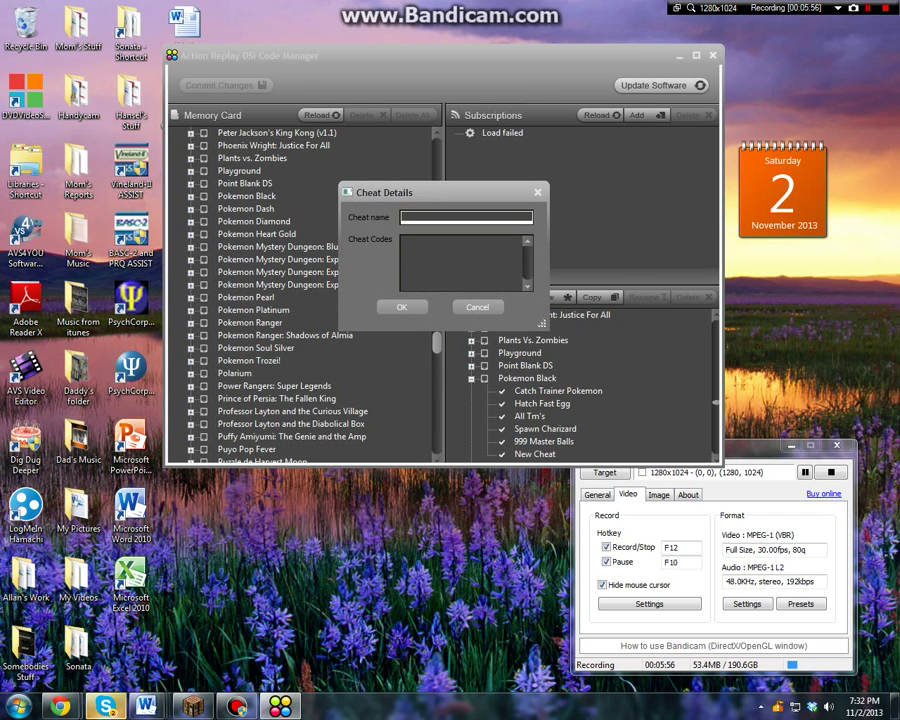
pyautogui.write('Delete Pokemon')
pyautogui.hotkey('ctrl', 'x')
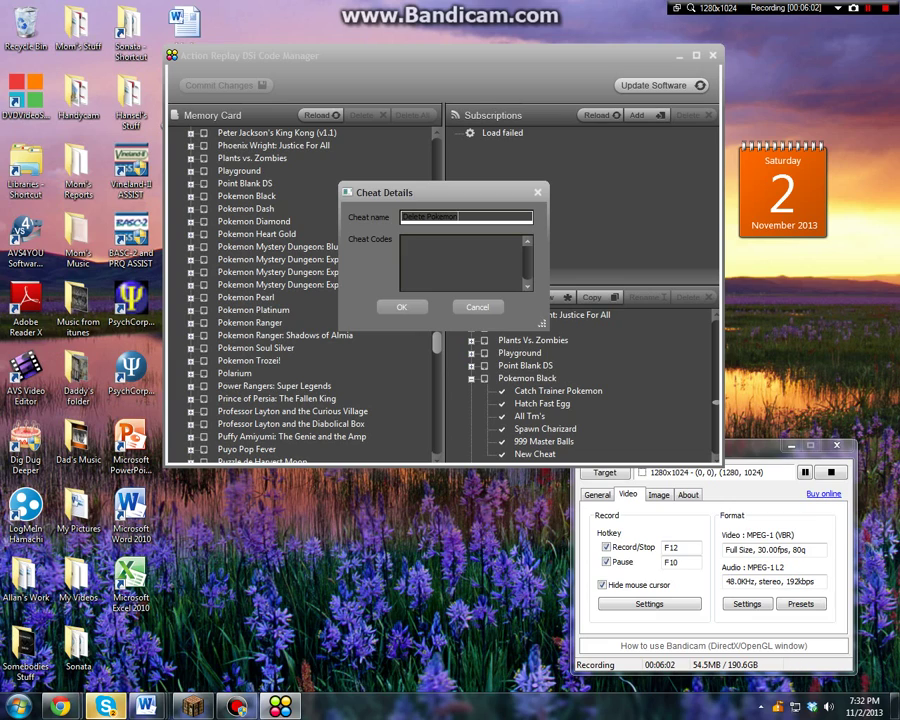
pyautogui.hotkey('ctrl', 'v')
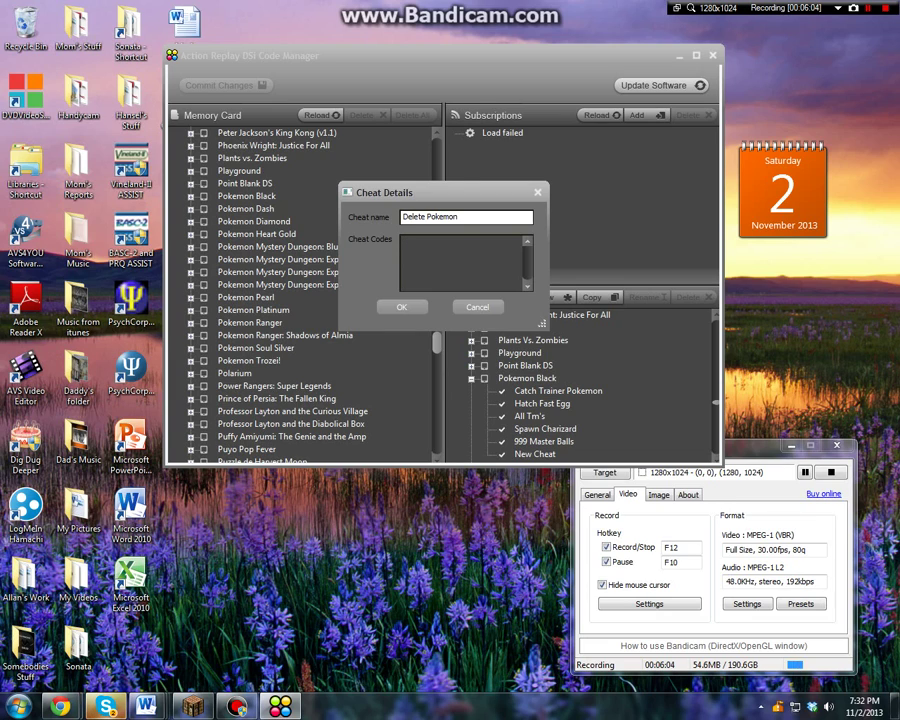
pyautogui.hotkey('ctrl', 'v')
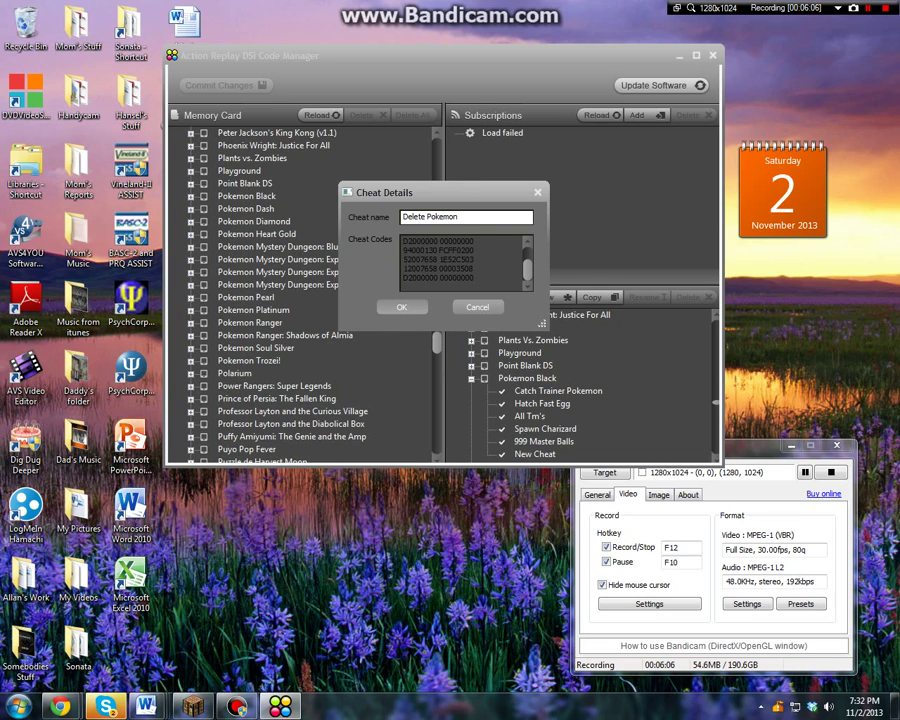
pyautogui.press('Return')
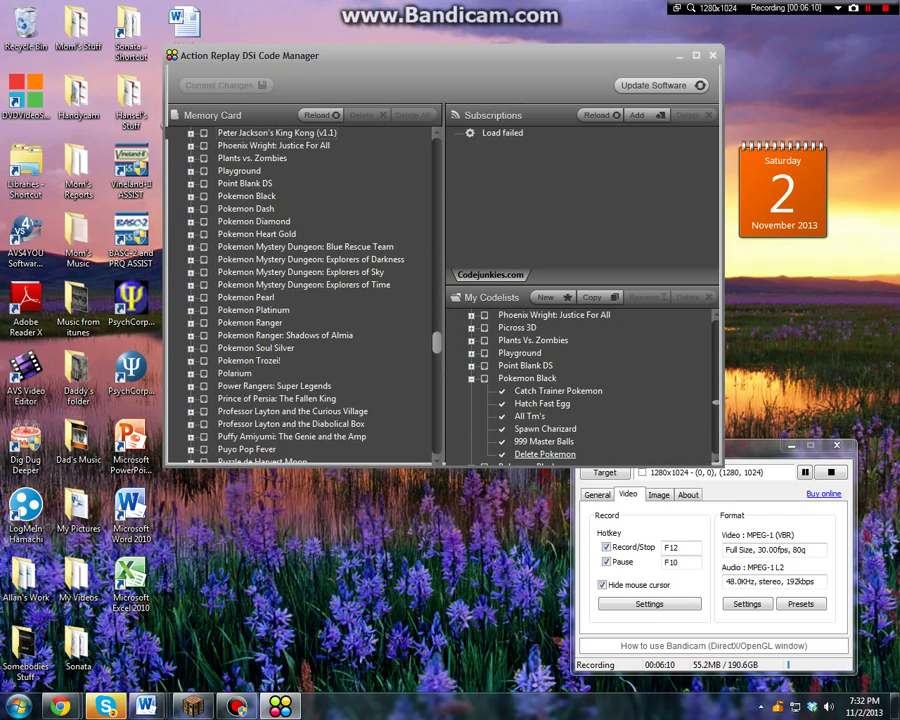
# Select the Pokemon Black game in My Codelists, look over the game lists, and close Action Replay DSi Code Manager
pyautogui.click(527, 378)
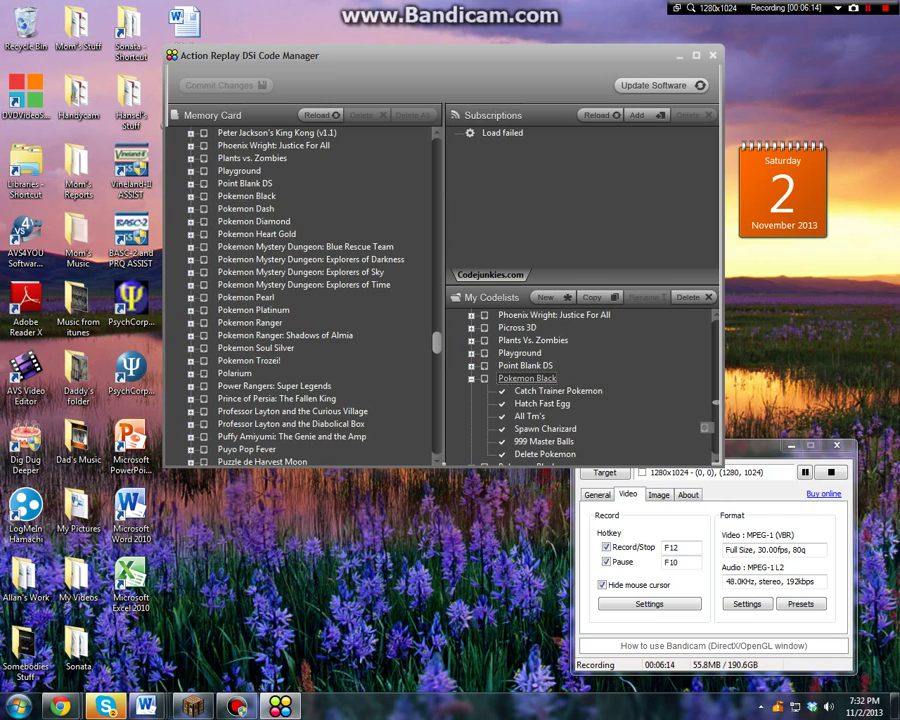
pyautogui.scroll(1, 590, 385)
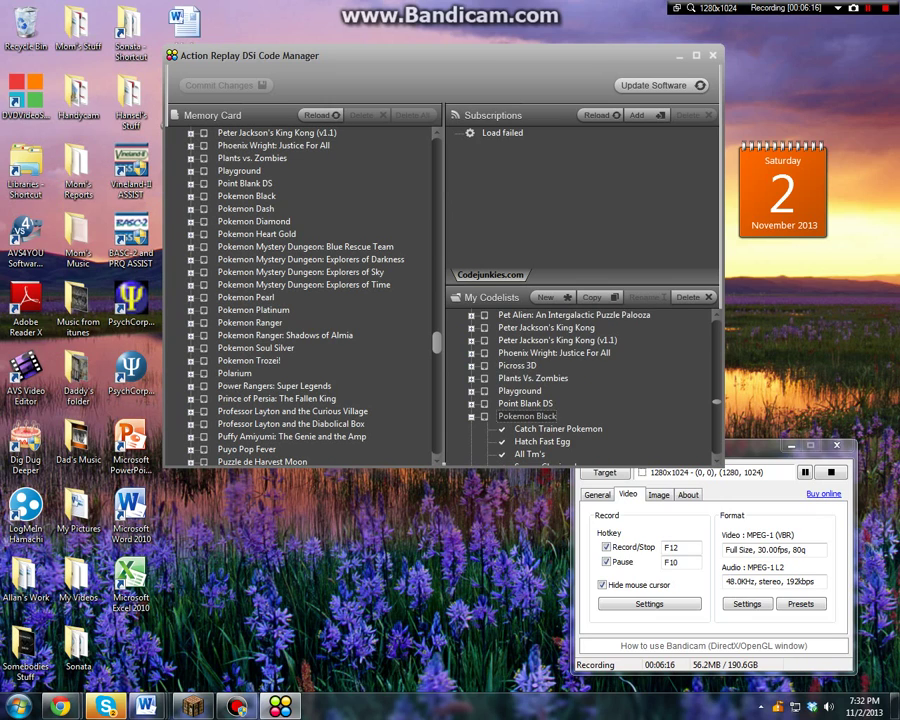
pyautogui.scroll(2, 247, 259)
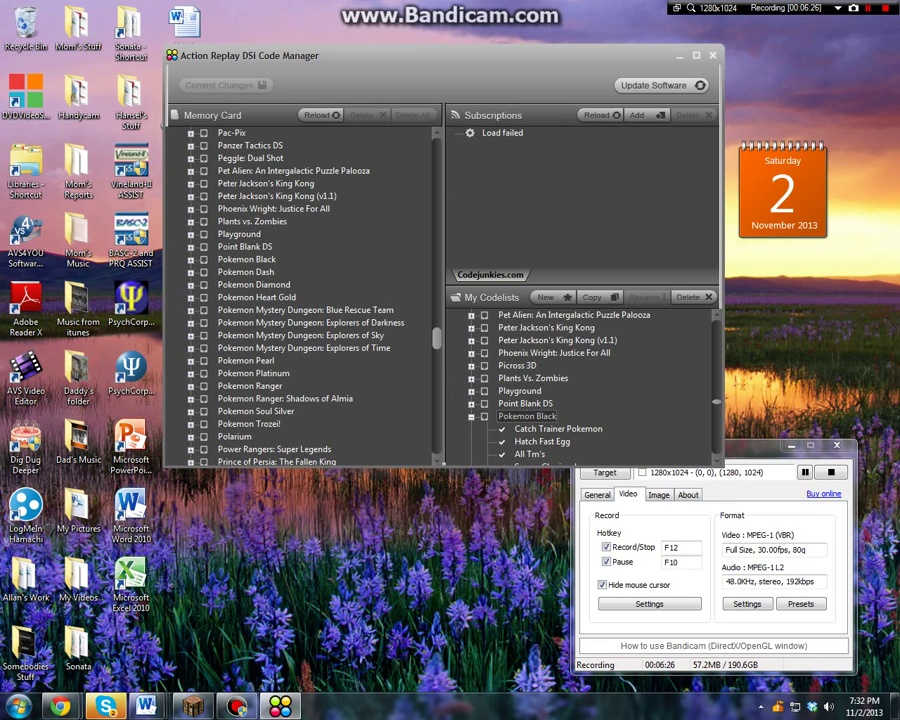
pyautogui.hotkey('alt', 'F4')
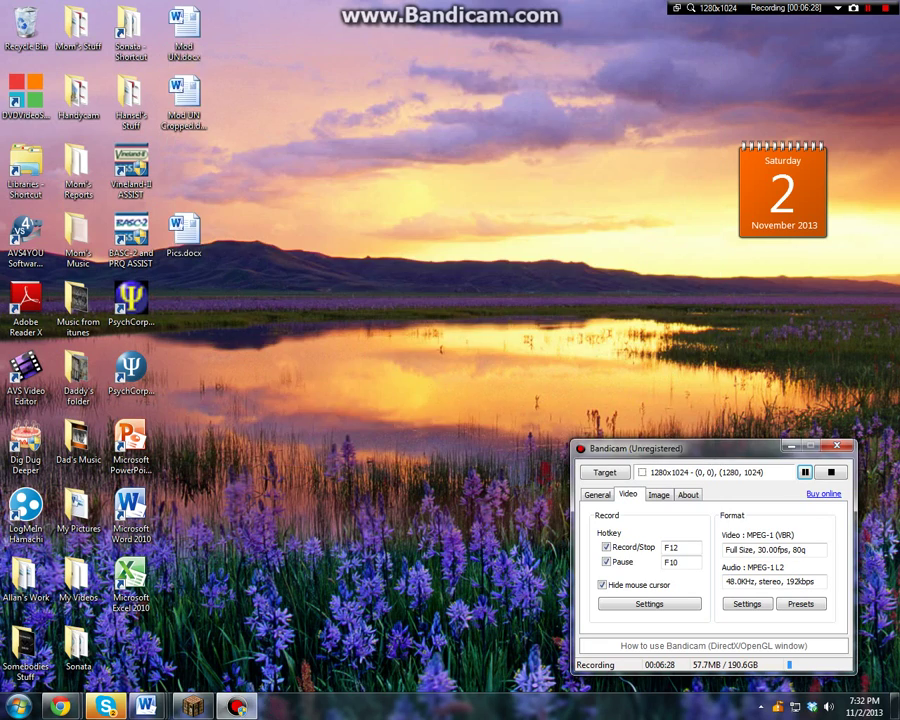